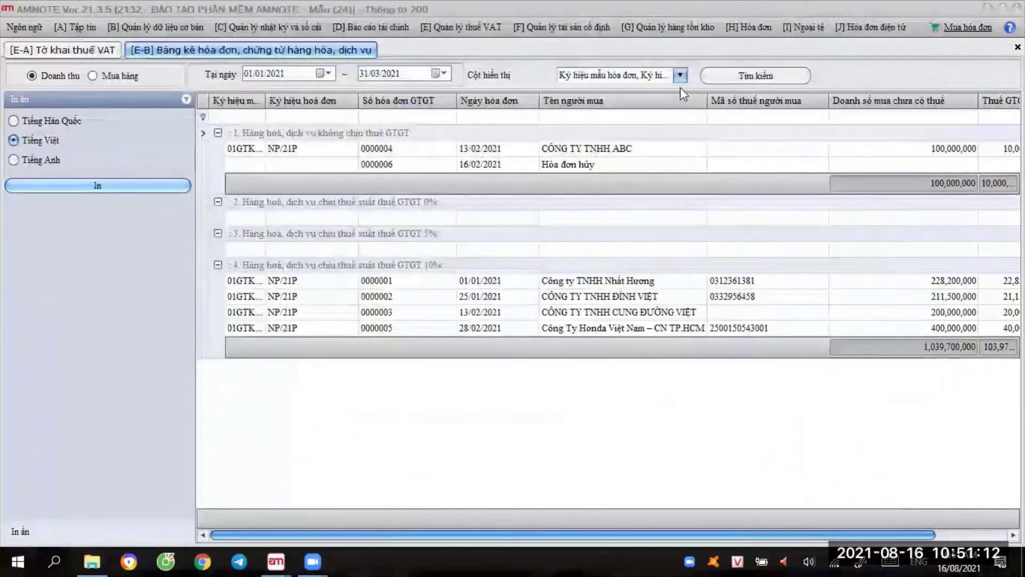
Hide the Ký hiệu mẫu hóa đơn column from the displayed columns of the invoice listing.
{"action": "left_click", "coordinate": [680, 78]}
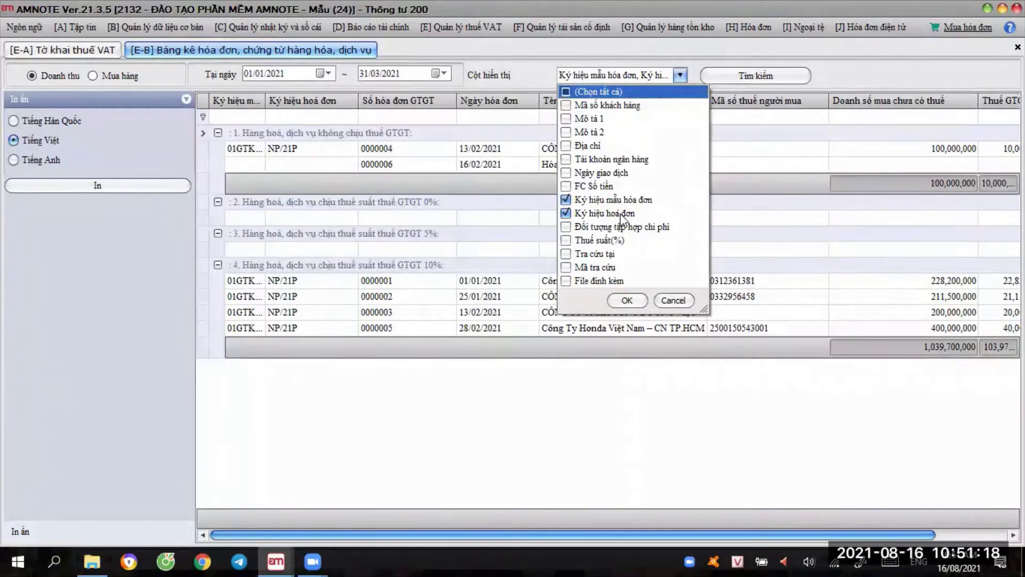
{"action": "left_click", "coordinate": [565, 200]}
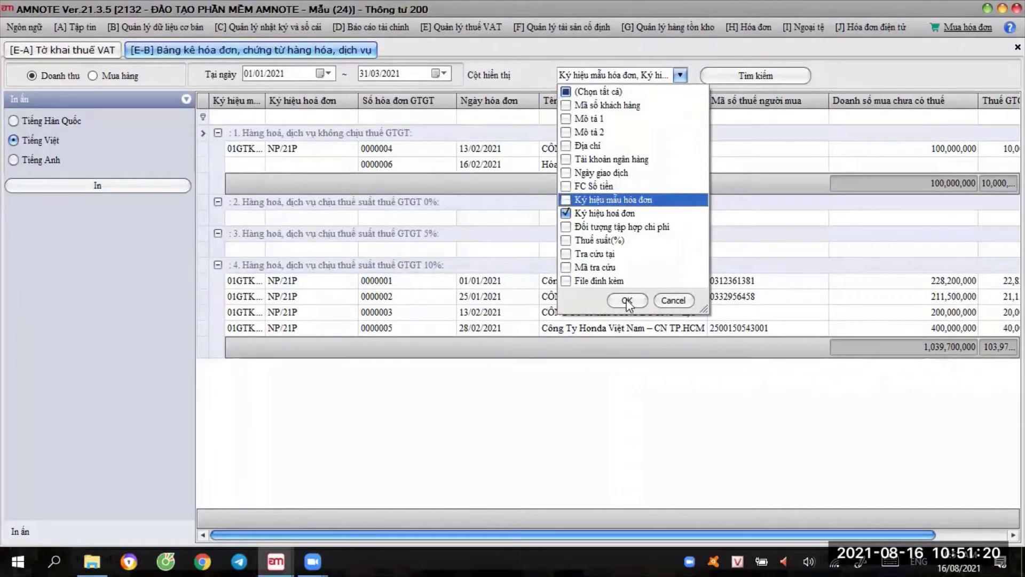
{"action": "left_click", "coordinate": [624, 301]}
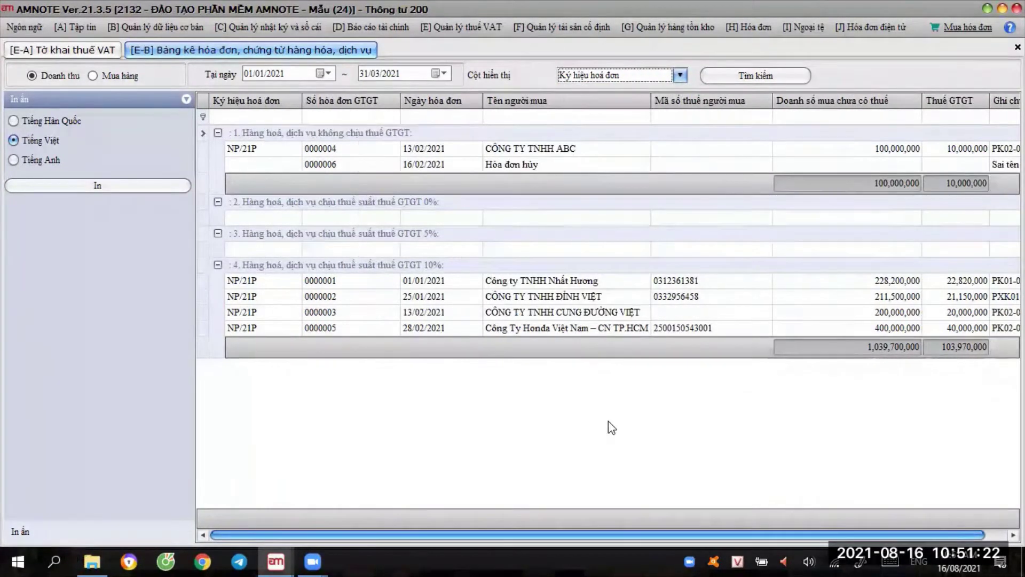
Open the Bảng phân bổ số thuế giá trị gia tăng report and load it for 01/01/2021 to 31/03/2021.
{"action": "left_click", "coordinate": [469, 27]}
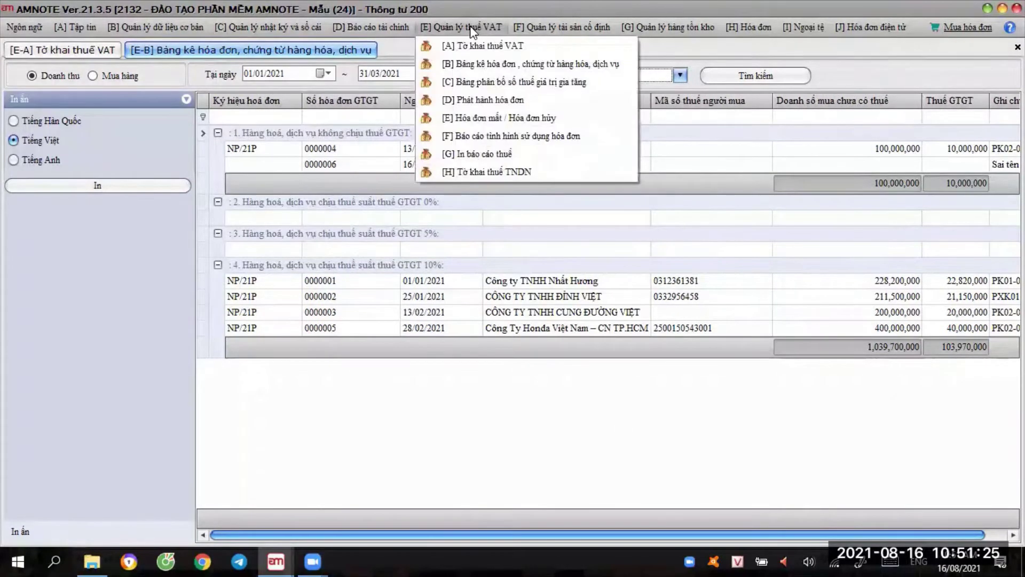
{"action": "left_click", "coordinate": [482, 80]}
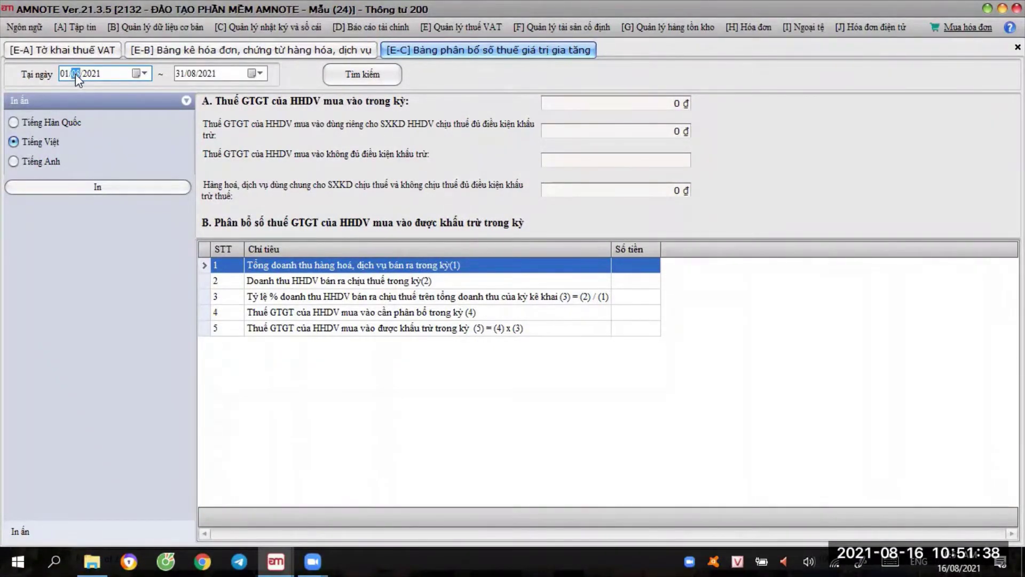
{"action": "type", "text": "01"}
{"action": "left_click", "coordinate": [191, 74]}
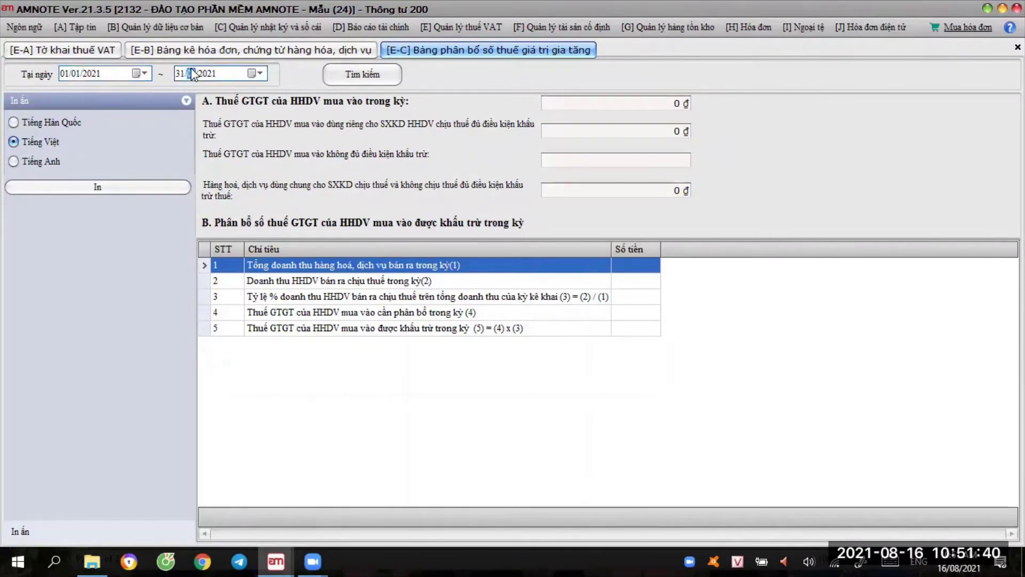
{"action": "type", "text": "03"}
{"action": "left_click", "coordinate": [354, 77]}
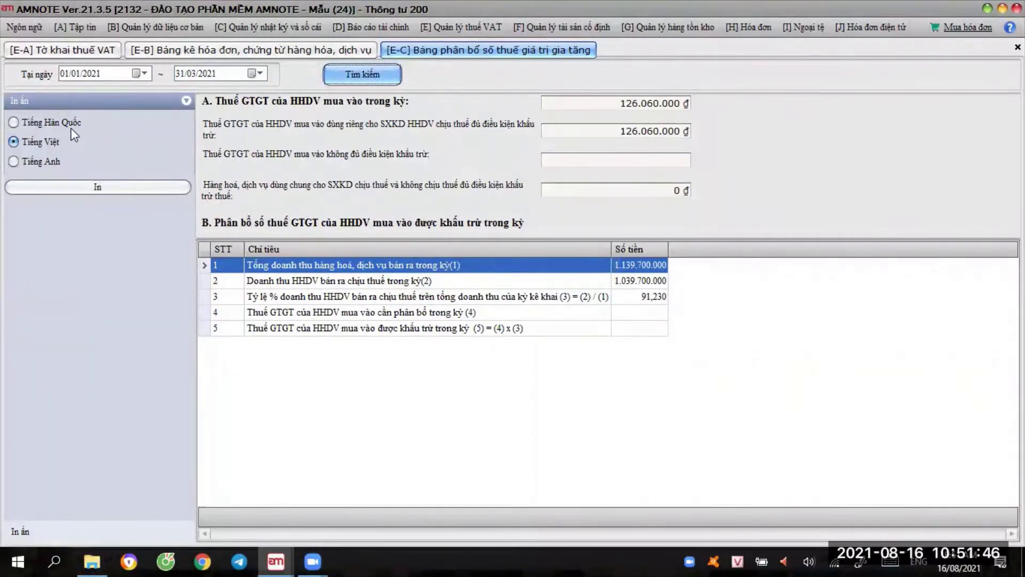
Preview the VAT allocation report for printing and export it to the Desktop as an XLSX file named E_C.
{"action": "left_click", "coordinate": [89, 187]}
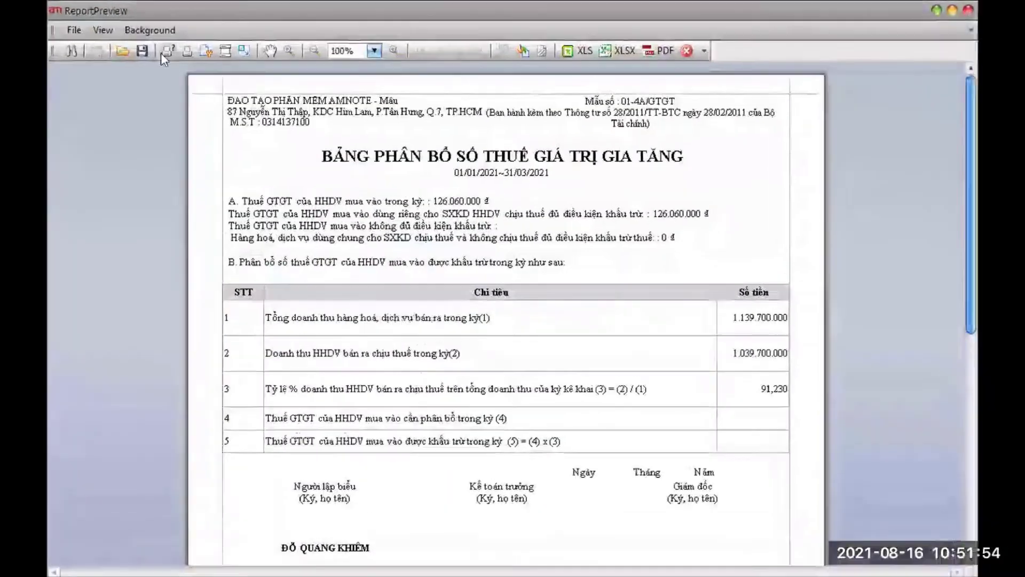
{"action": "left_click", "coordinate": [166, 49]}
{"action": "left_click", "coordinate": [413, 24]}
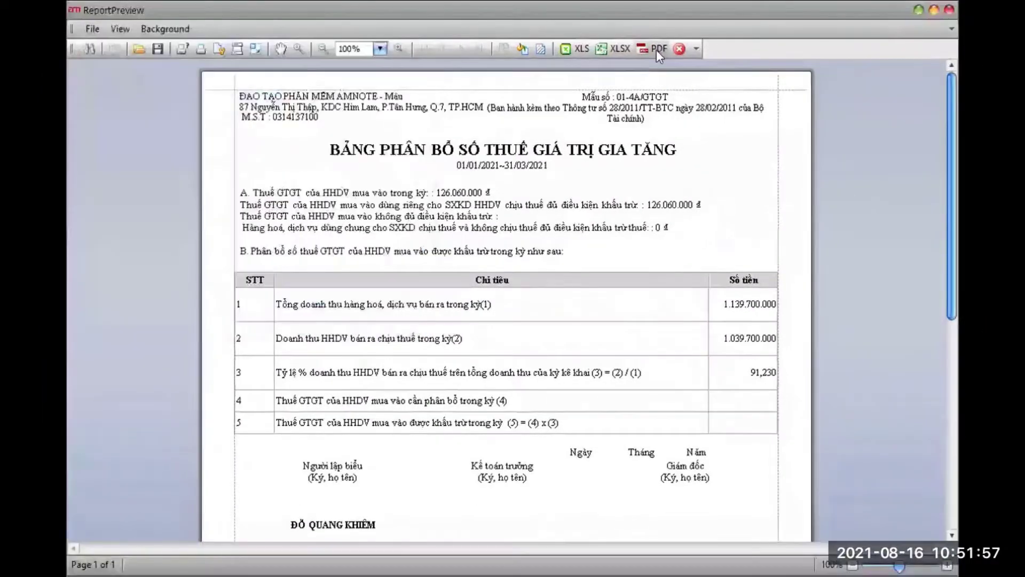
{"action": "left_click", "coordinate": [610, 48]}
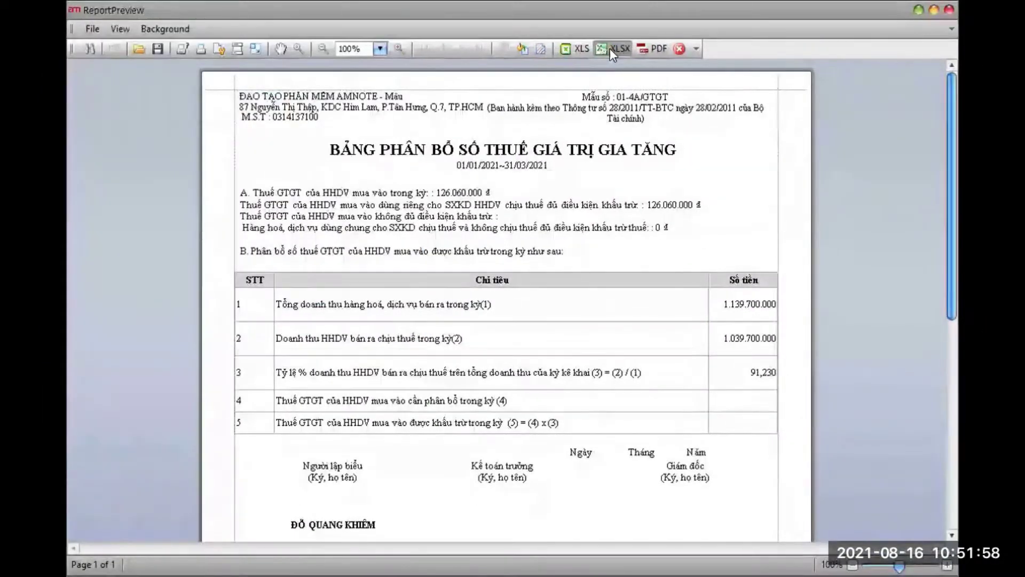
{"action": "type", "text": "E_C"}
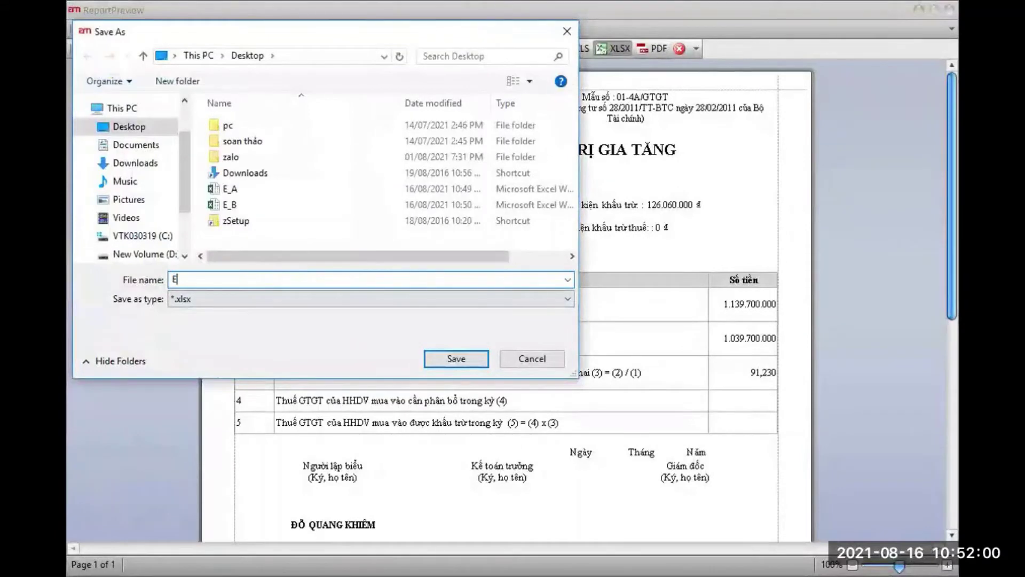
{"action": "left_click", "coordinate": [457, 359]}
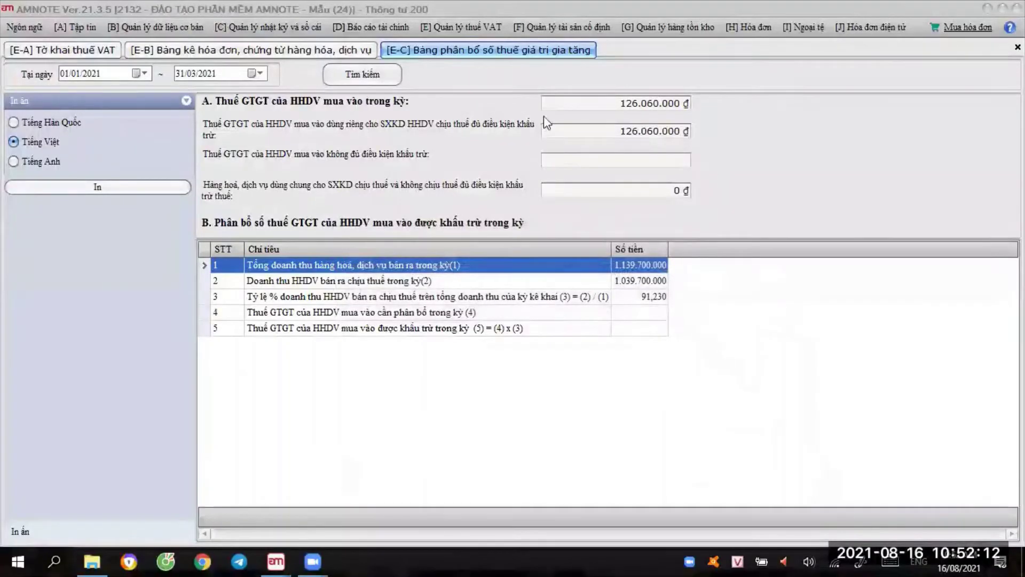
Start a new Phát hành hóa đơn record of type Hóa đơn giá trị gia tăng with form symbol 01GTKT/001.
{"action": "left_click", "coordinate": [475, 24]}
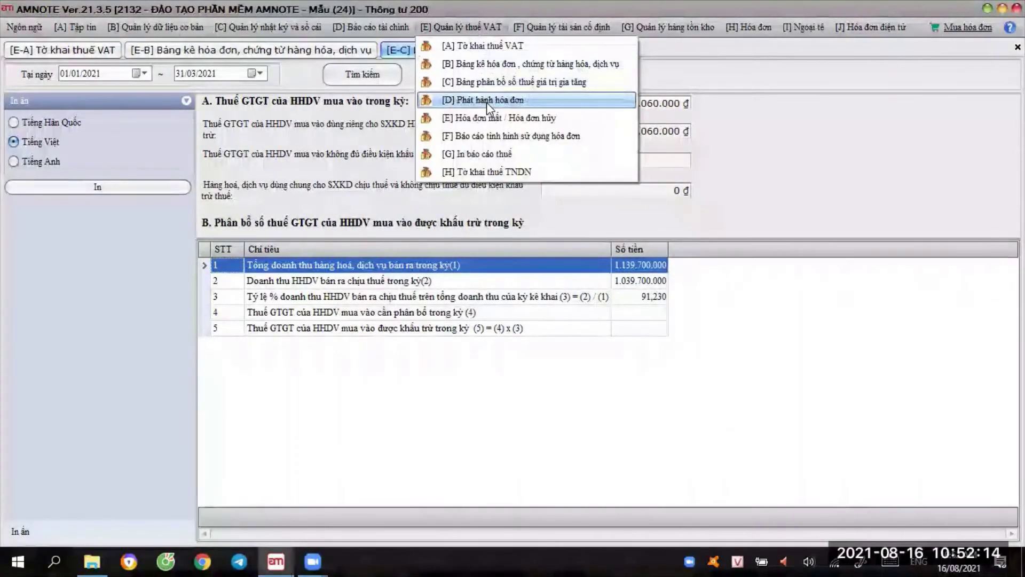
{"action": "left_click", "coordinate": [486, 101]}
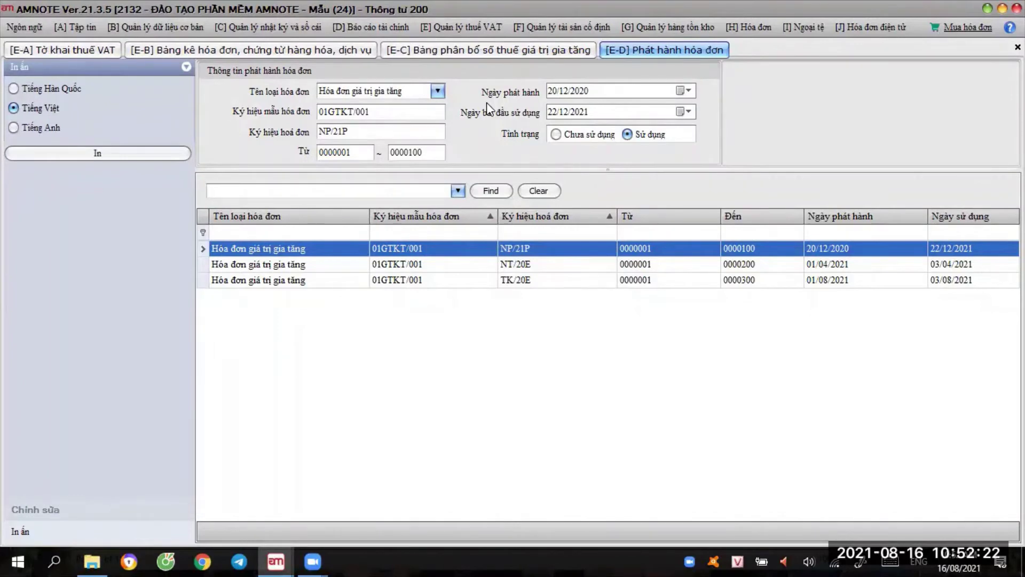
{"action": "left_click", "coordinate": [48, 513]}
{"action": "left_click", "coordinate": [84, 90]}
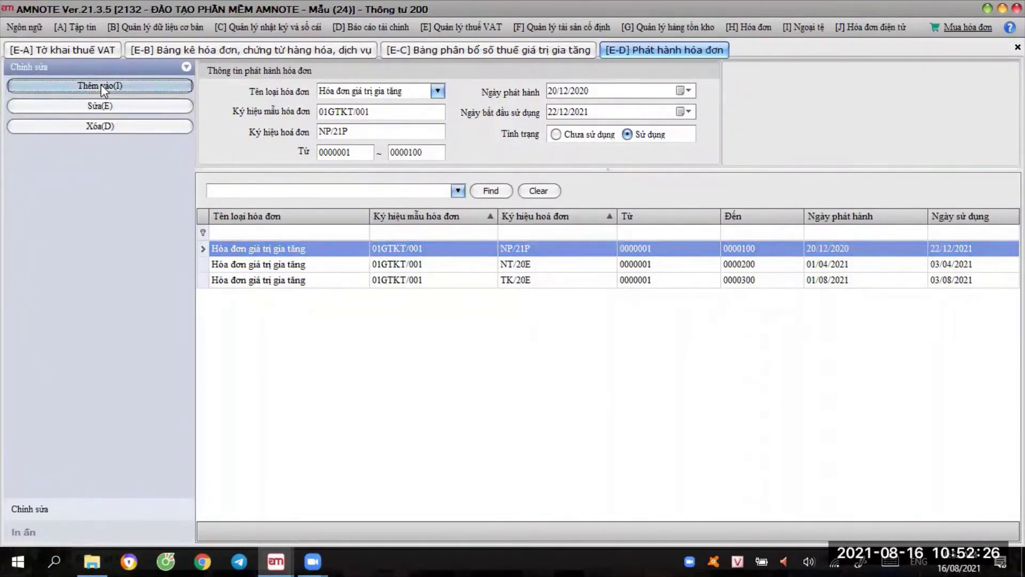
{"action": "left_click", "coordinate": [440, 92]}
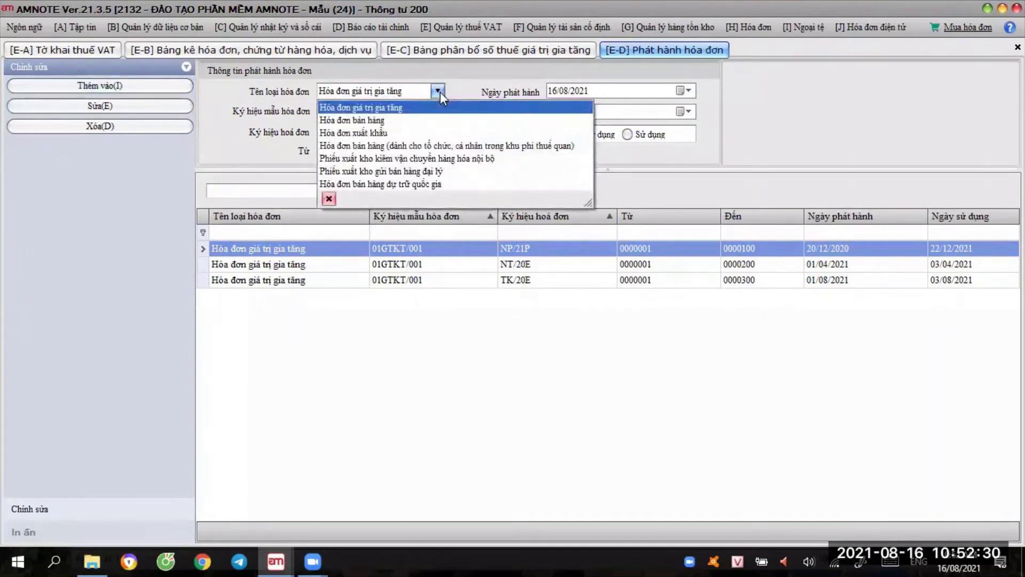
{"action": "left_click", "coordinate": [440, 92]}
{"action": "left_click", "coordinate": [419, 113]}
{"action": "type", "text": "0"}
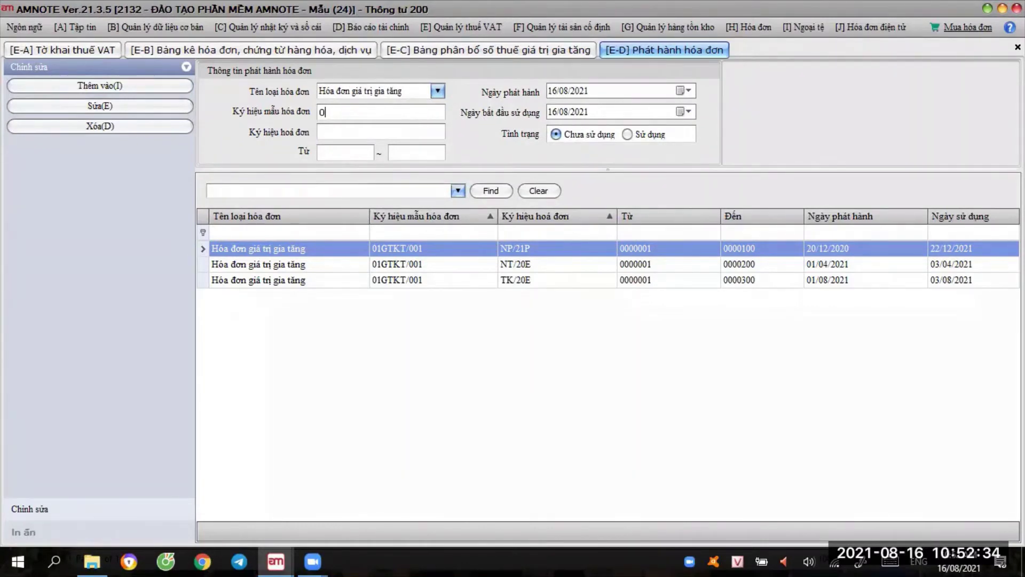
{"action": "type", "text": "1GTKT/001"}
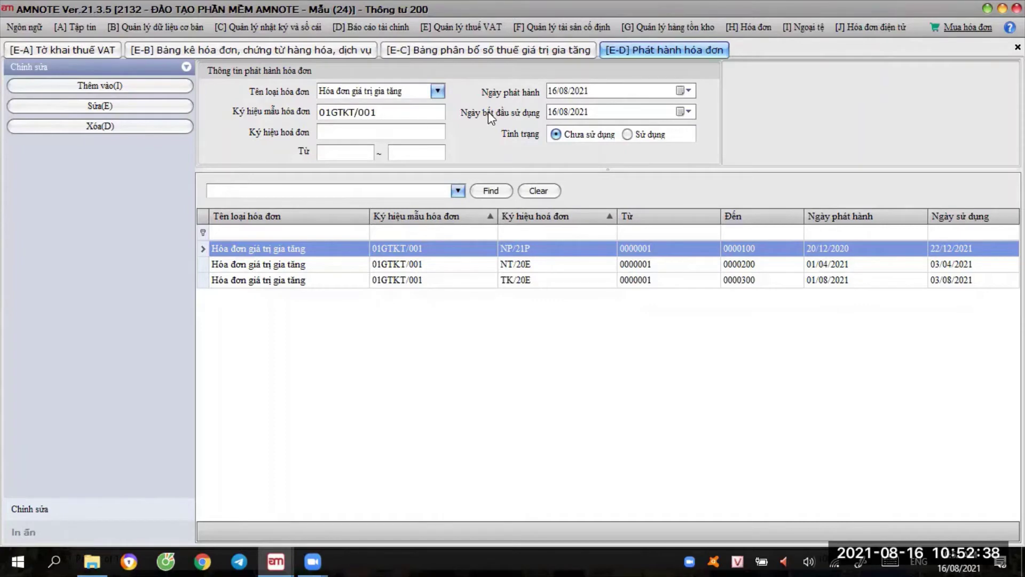
Set the new record's invoice symbol to NC/20E and its number range from 1 to 10000.
{"action": "left_click", "coordinate": [426, 133]}
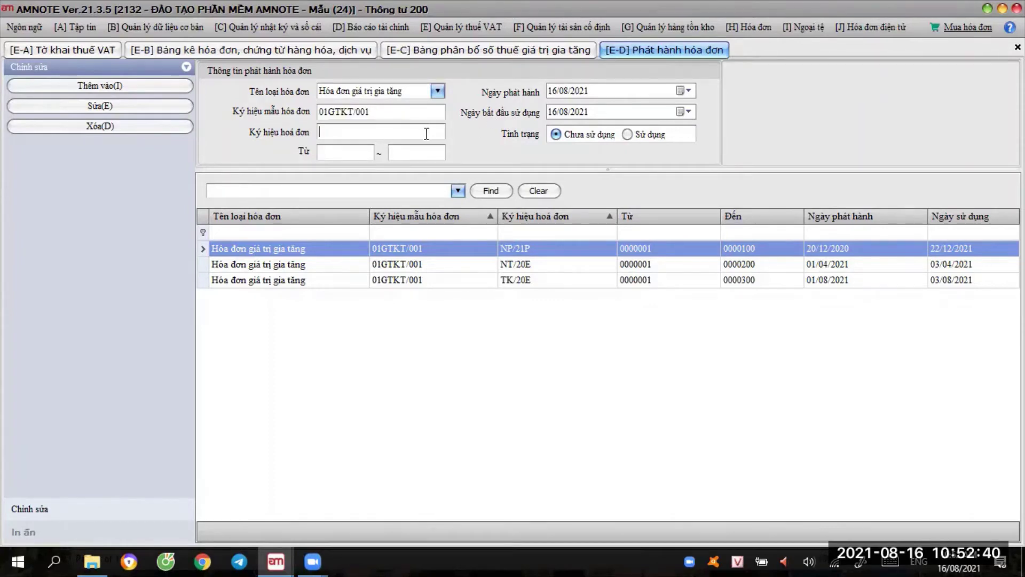
{"action": "type", "text": "NC/20E"}
{"action": "left_click", "coordinate": [355, 150]}
{"action": "type", "text": "1"}
{"action": "left_click", "coordinate": [412, 151]}
{"action": "type", "text": "10000"}
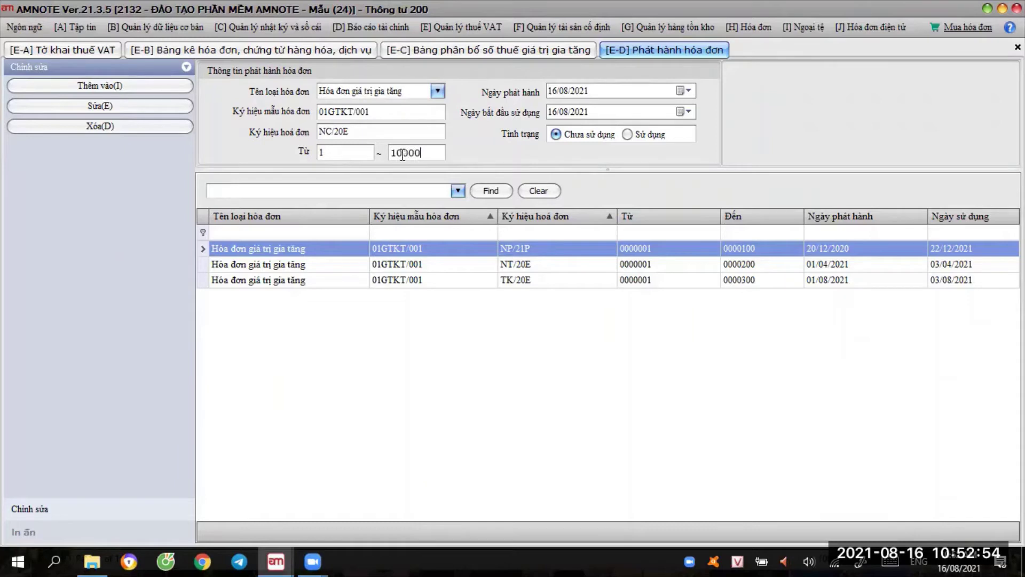
Set the issue date to 01/08/2021, the start-of-use date to 03/08/2021 and the status to Sử dụng, and add the record.
{"action": "left_click", "coordinate": [551, 91]}
{"action": "type", "text": "01"}
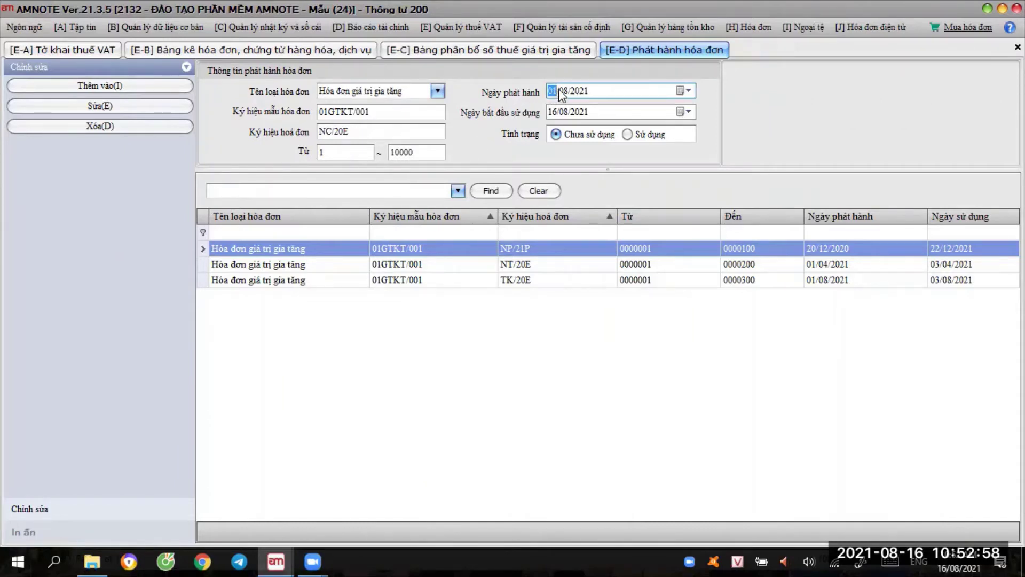
{"action": "left_click", "coordinate": [554, 113]}
{"action": "type", "text": "03"}
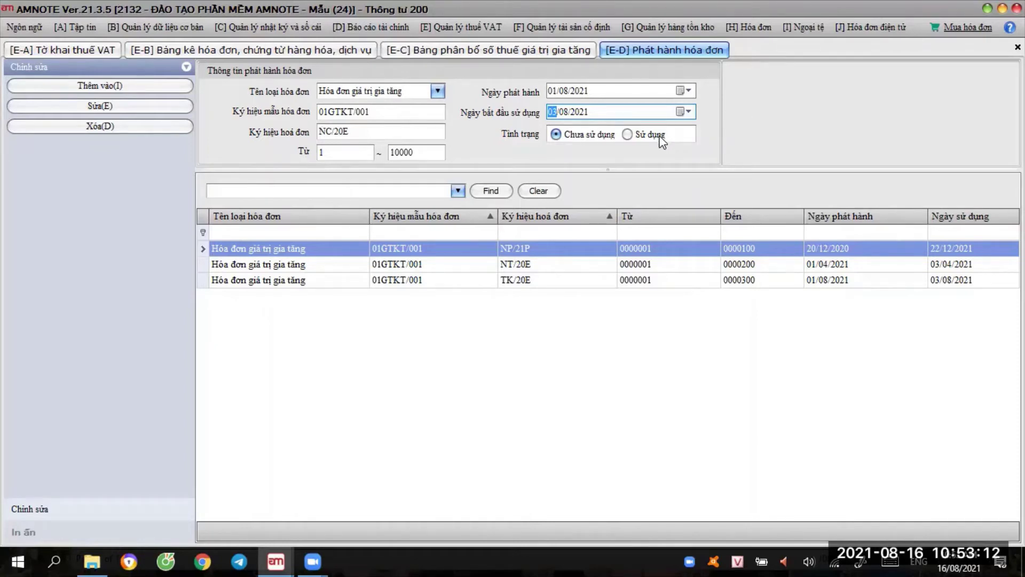
{"action": "left_click", "coordinate": [630, 137]}
{"action": "left_click", "coordinate": [107, 87]}
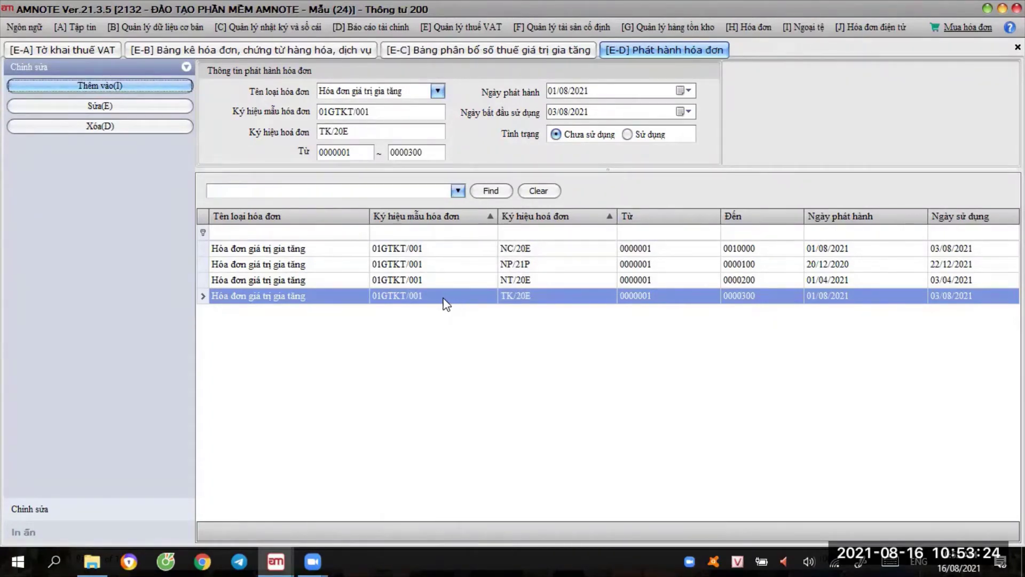
Preview the Phát hành hóa đơn report for printing and export it to the Desktop as an XLSX file named E_D.
{"action": "left_click", "coordinate": [24, 535]}
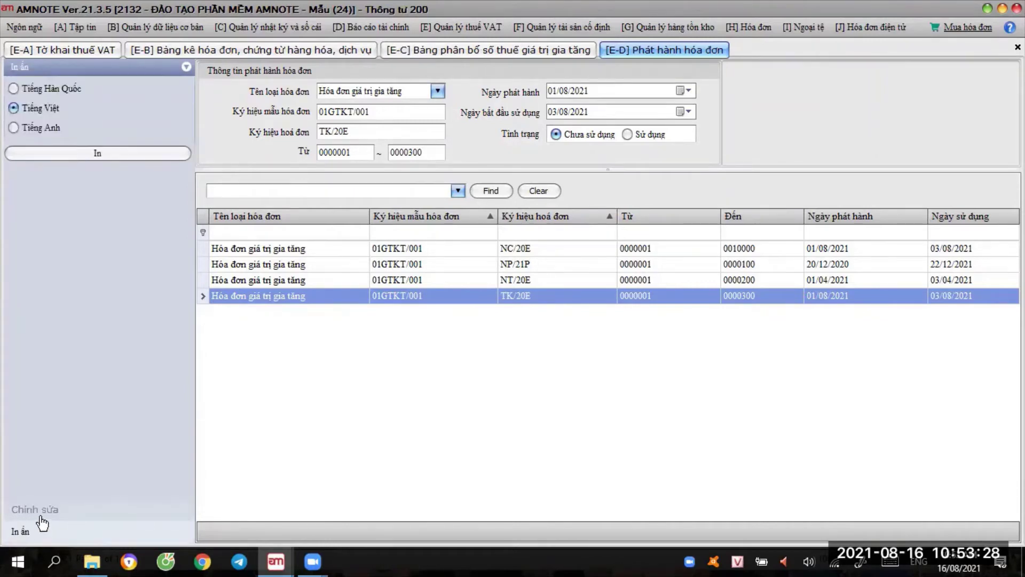
{"action": "left_click", "coordinate": [101, 154]}
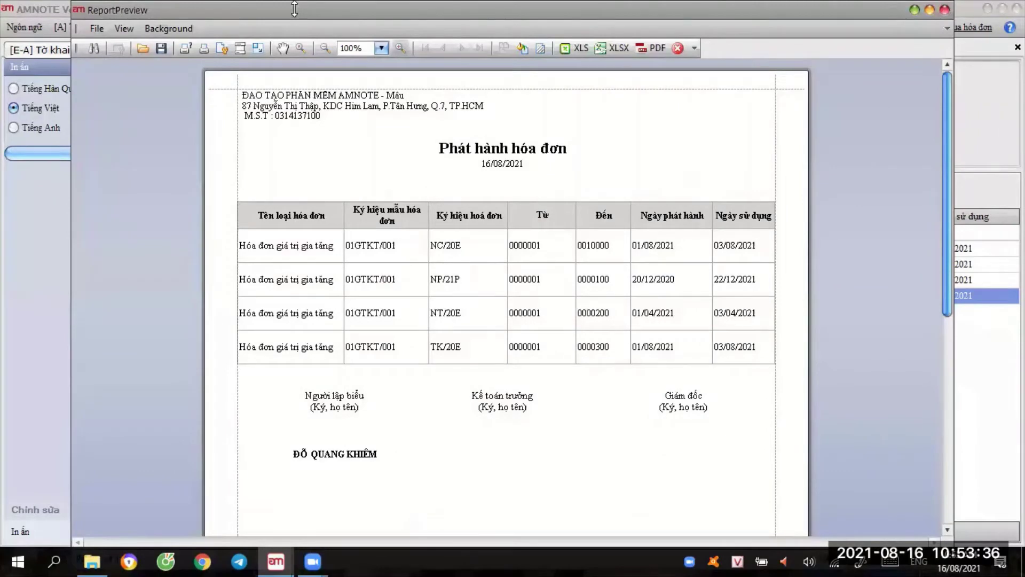
{"action": "key", "text": "ctrl+p"}
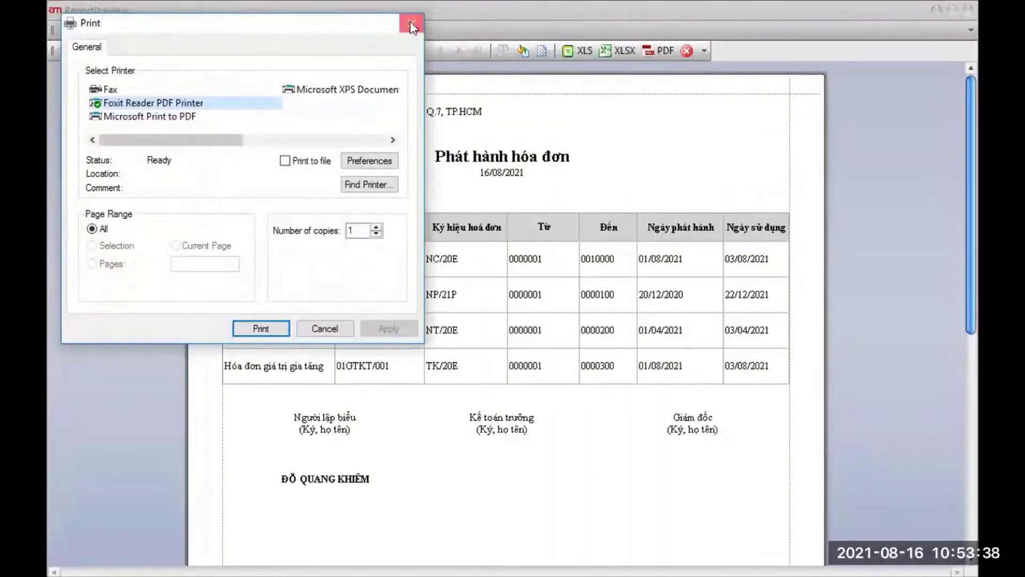
{"action": "key", "text": "Escape"}
{"action": "left_click", "coordinate": [618, 51]}
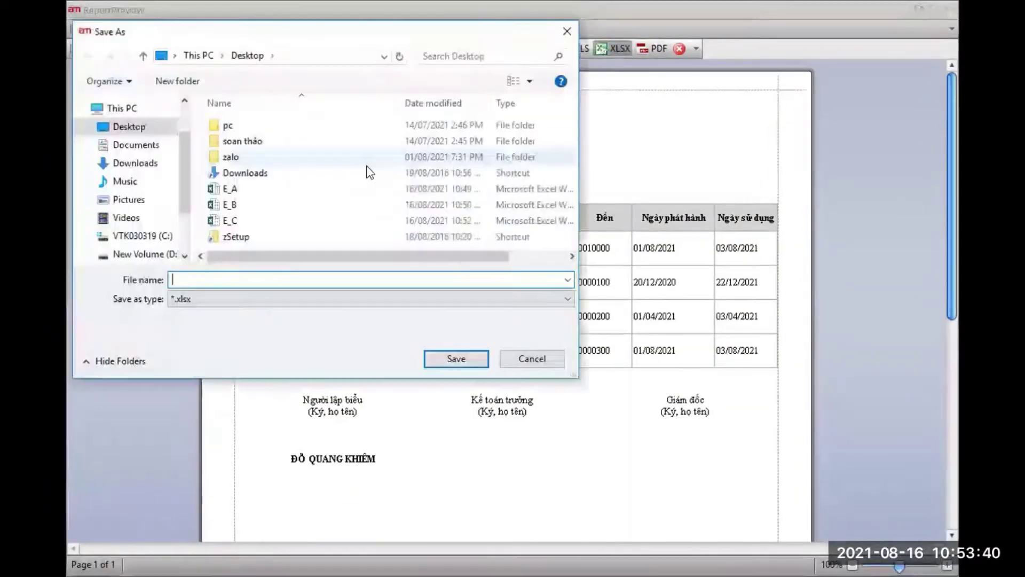
{"action": "type", "text": "E_D"}
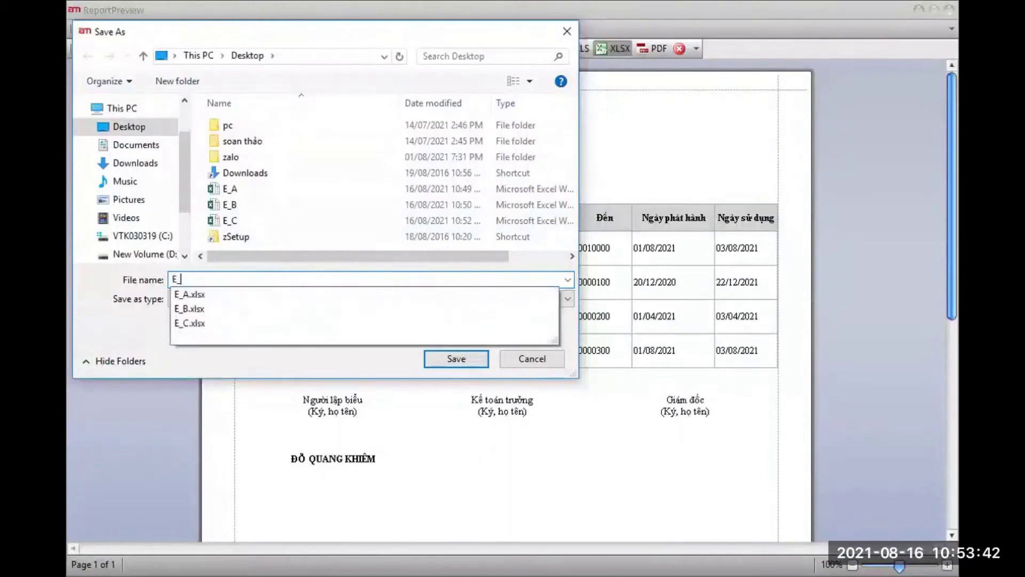
{"action": "left_click", "coordinate": [451, 362]}
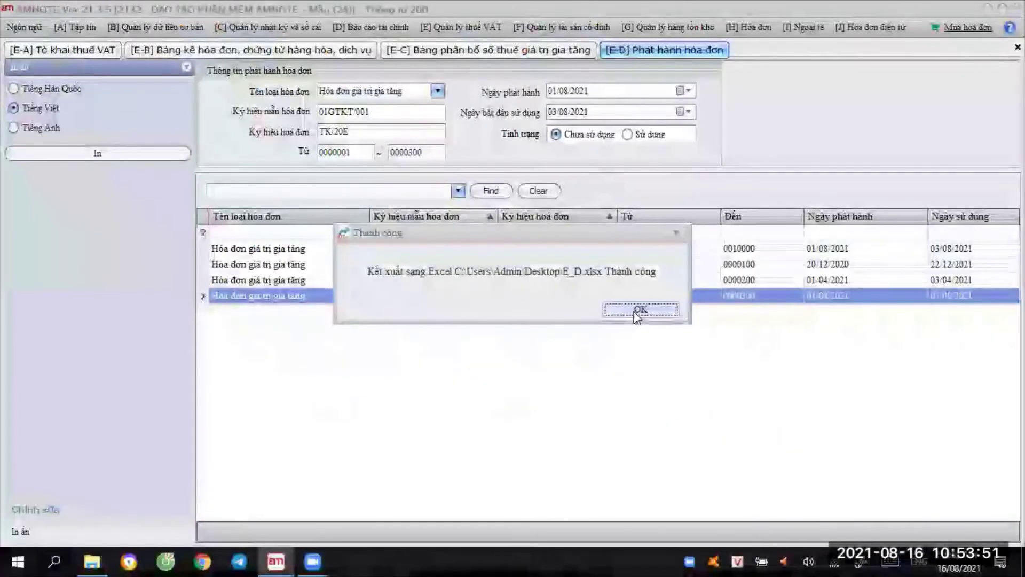
{"action": "left_click", "coordinate": [639, 310]}
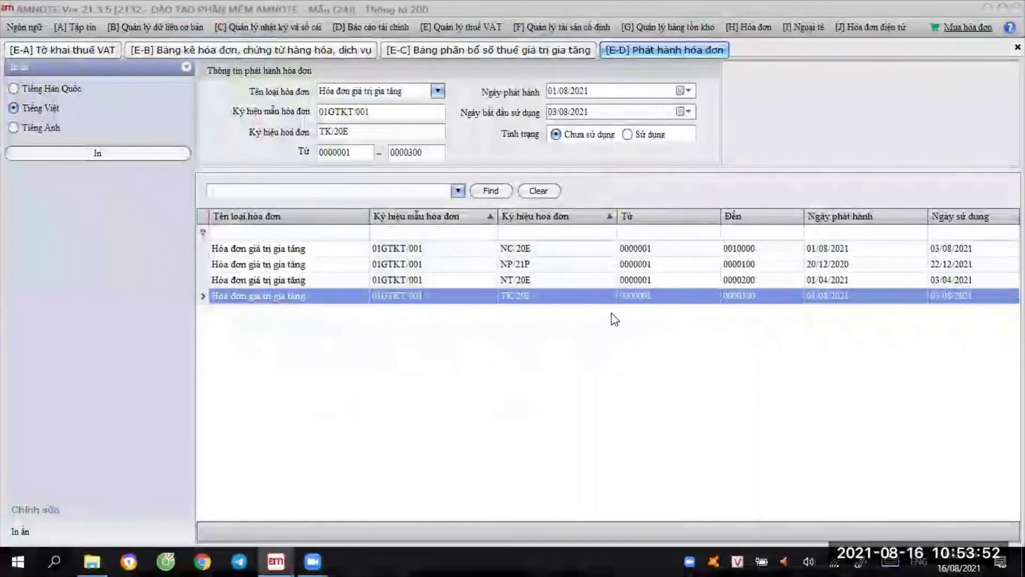
Start a new Hóa đơn mất / Hóa đơn hủy record linked to the NT/20E invoice issuance.
{"action": "left_click", "coordinate": [462, 33]}
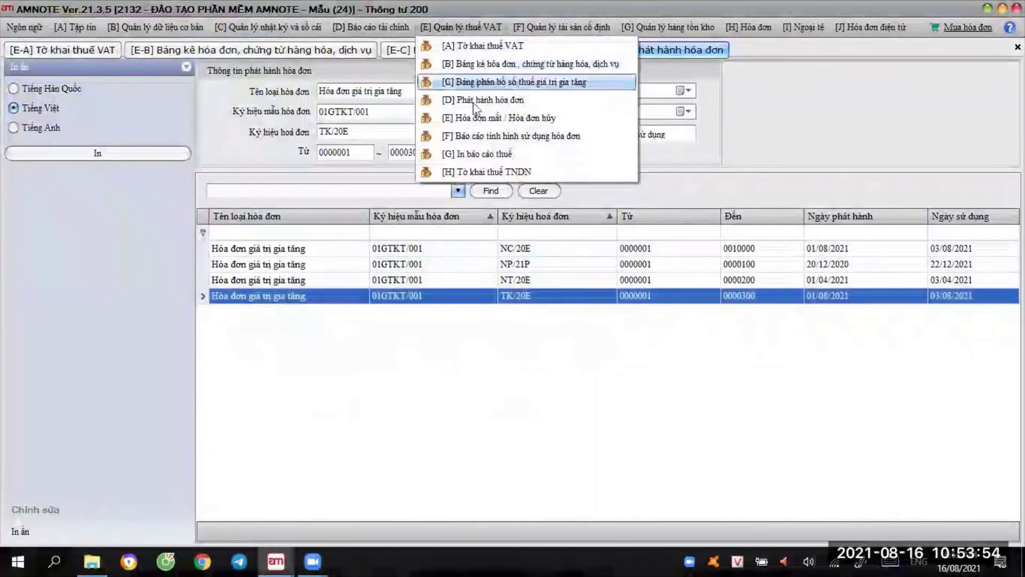
{"action": "left_click", "coordinate": [477, 124]}
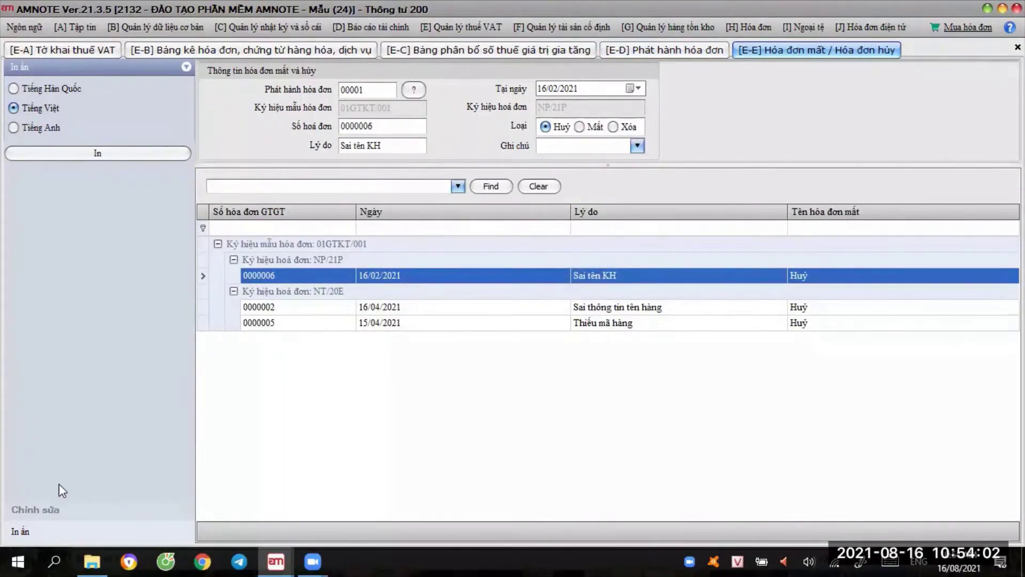
{"action": "left_click", "coordinate": [56, 509]}
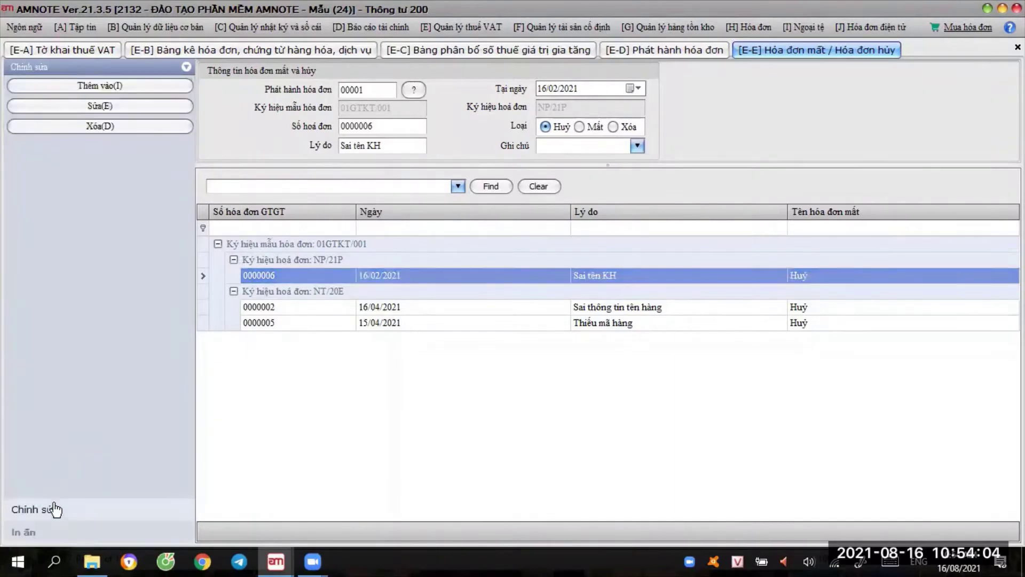
{"action": "left_click", "coordinate": [132, 87]}
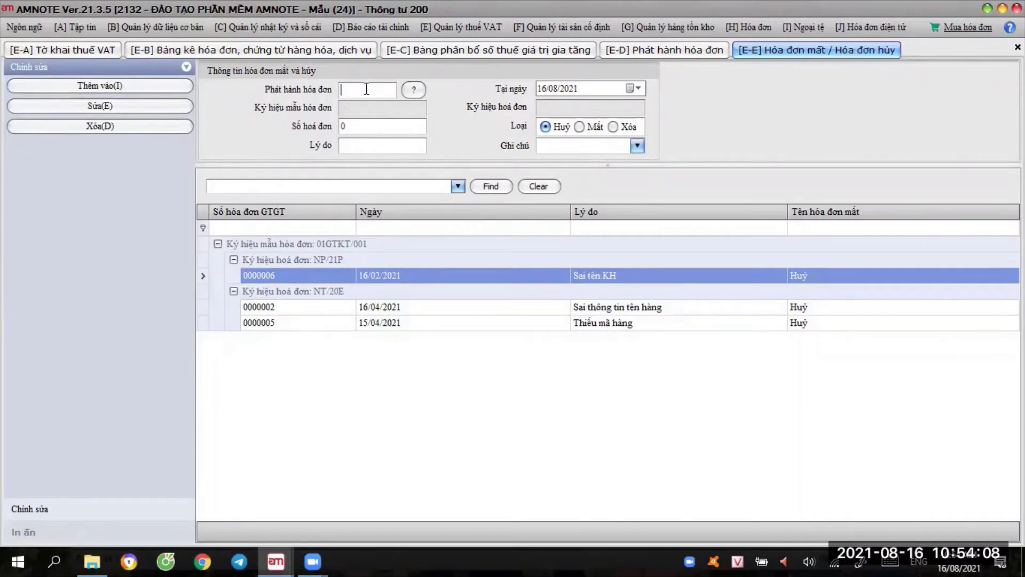
{"action": "left_click", "coordinate": [410, 95]}
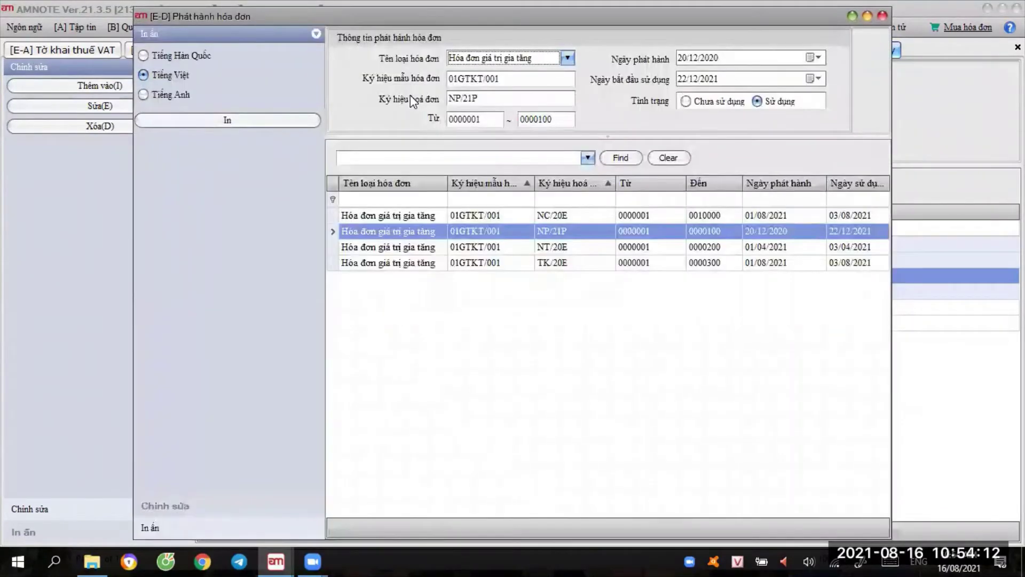
{"action": "double_click", "coordinate": [514, 250]}
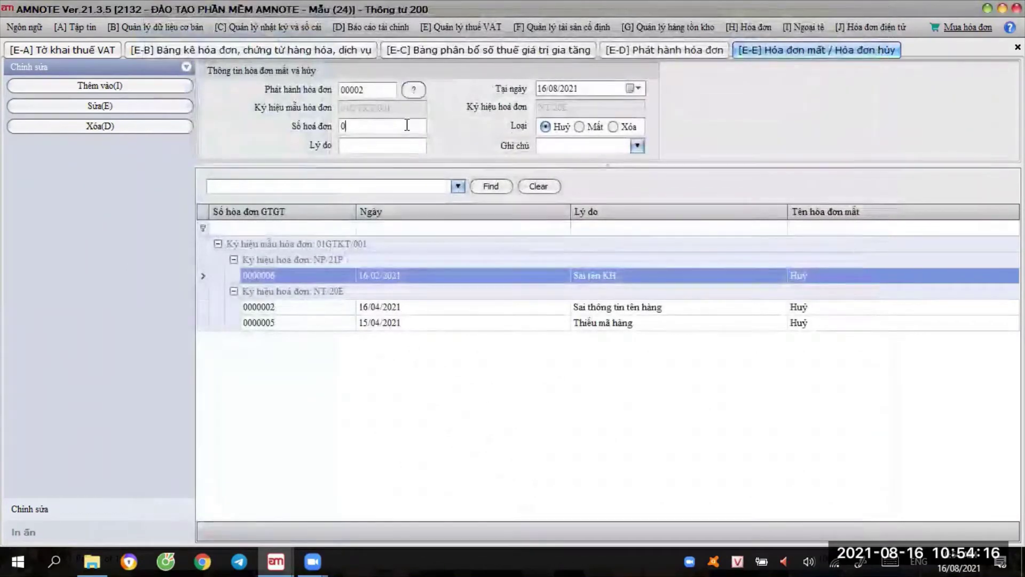
Set the new record's invoice number to 0000007 and its reason to SAI THÔNG TIN KHÁCH HÀNG.
{"action": "left_click", "coordinate": [406, 124]}
{"action": "type", "text": "000000"}
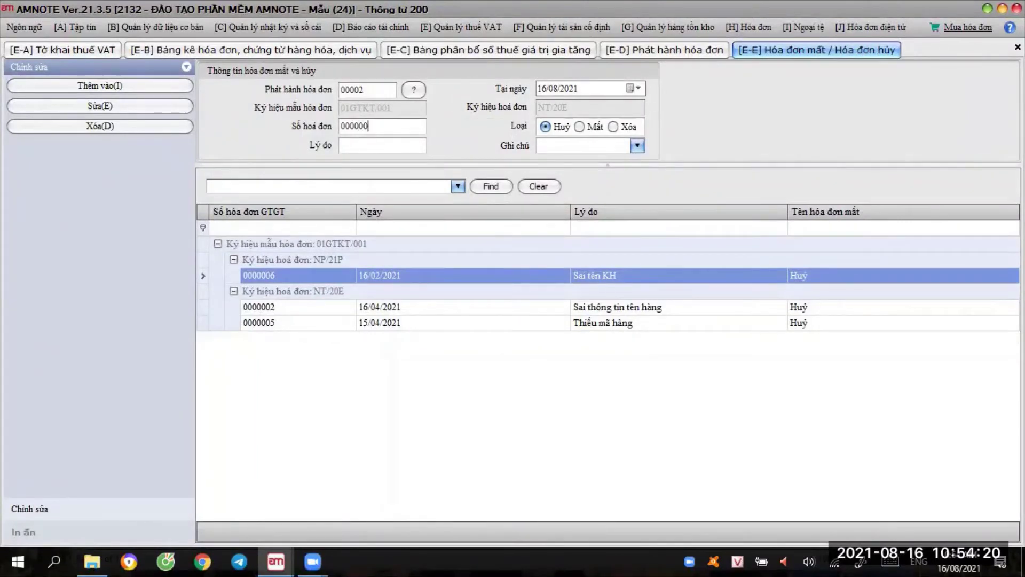
{"action": "type", "text": "7"}
{"action": "left_click", "coordinate": [398, 146]}
{"action": "type", "text": "SAI THONG"}
{"action": "key", "text": "BackSpace"}
{"action": "key", "text": "BackSpace"}
{"action": "key", "text": "BackSpace"}
{"action": "key", "text": "BackSpace"}
{"action": "key", "text": "BackSpace"}
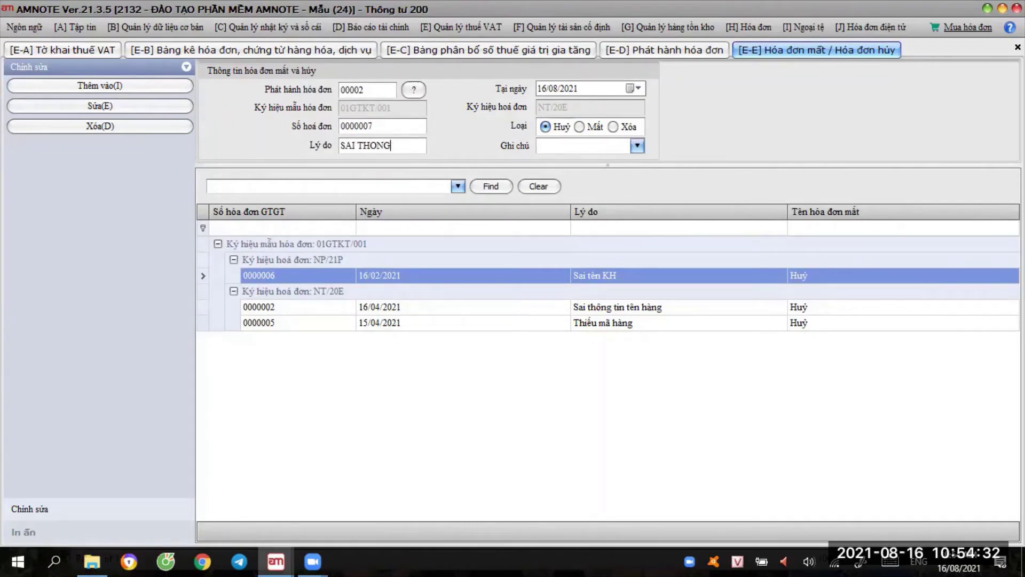
{"action": "type", "text": "O"}
{"action": "type", "text": "NG TINKHAS"}
{"action": "type", "text": "CH"}
{"action": "key", "text": "BackSpace"}
{"action": "key", "text": "BackSpace"}
{"action": "key", "text": "BackSpace"}
{"action": "key", "text": "BackSpace"}
{"action": "key", "text": "BackSpace"}
{"action": "key", "text": "BackSpace"}
{"action": "type", "text": "KHÁCH HÀNG"}
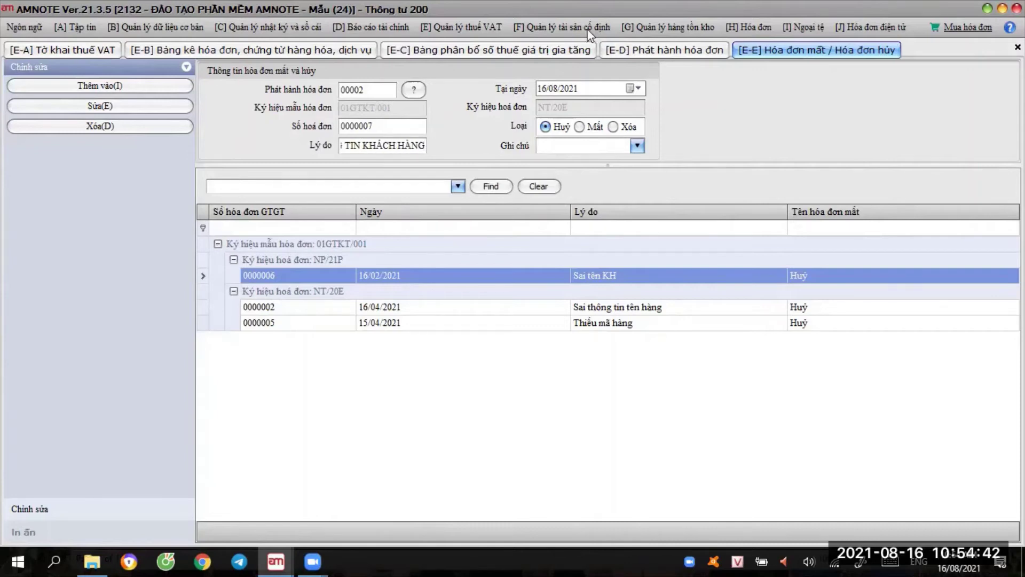
Set the record's date to 20/04/2021 and its note to the 10% VAT goods and services option, and add the record.
{"action": "left_click", "coordinate": [542, 89]}
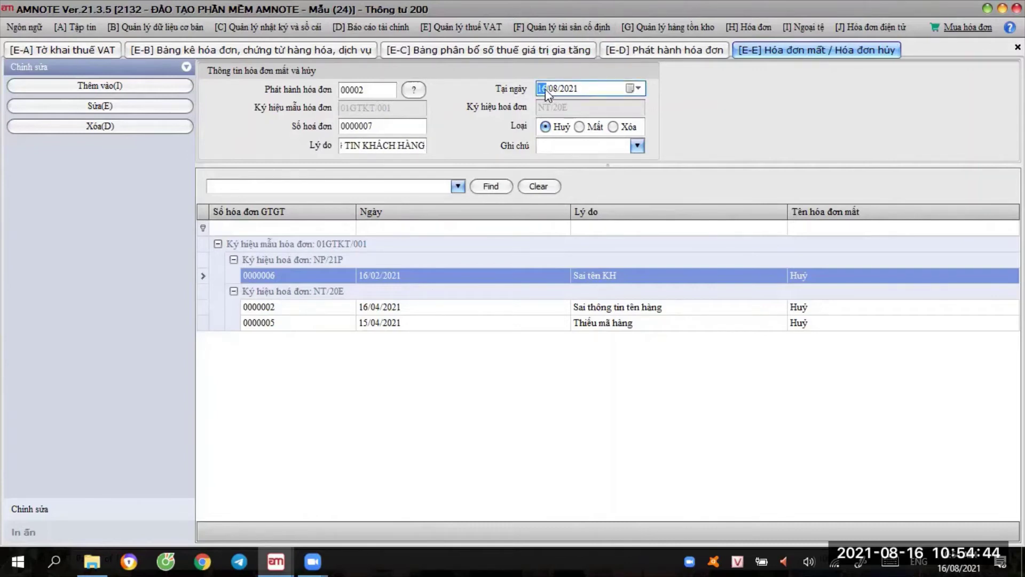
{"action": "type", "text": "20"}
{"action": "scroll", "coordinate": [555, 90], "scroll_direction": "down", "scroll_amount": 4}
{"action": "left_click", "coordinate": [637, 146]}
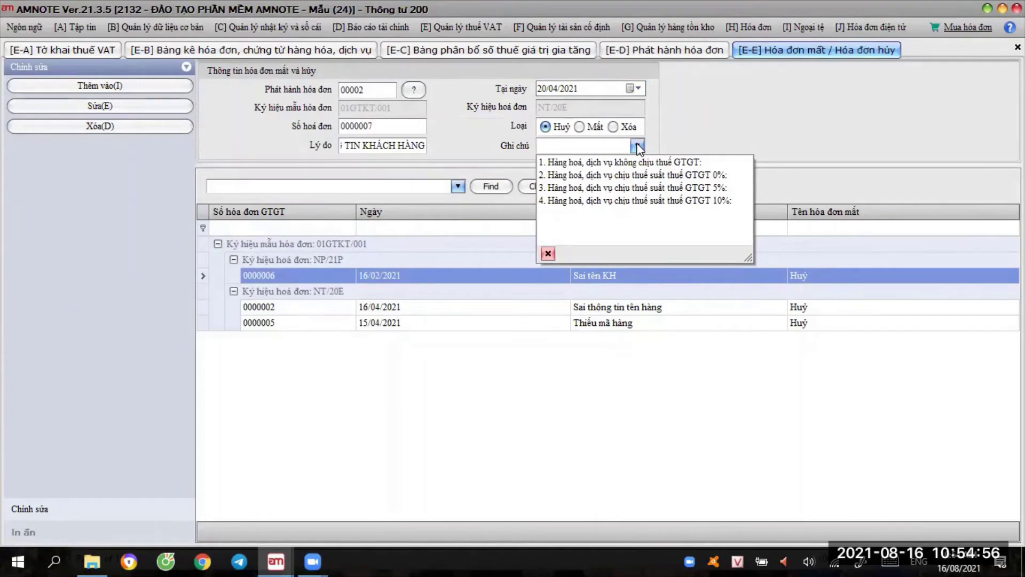
{"action": "left_click", "coordinate": [661, 200]}
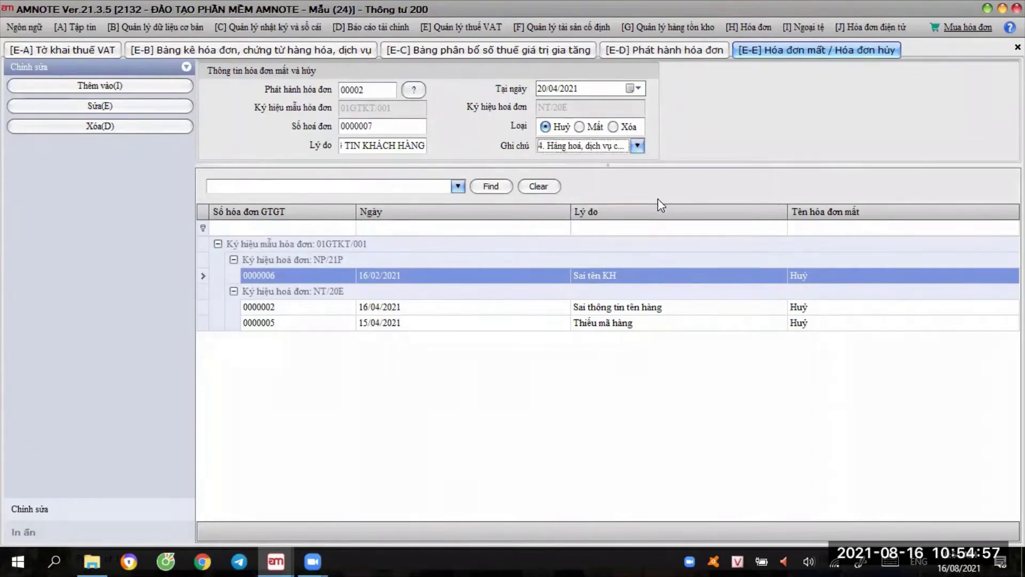
{"action": "left_click", "coordinate": [167, 87]}
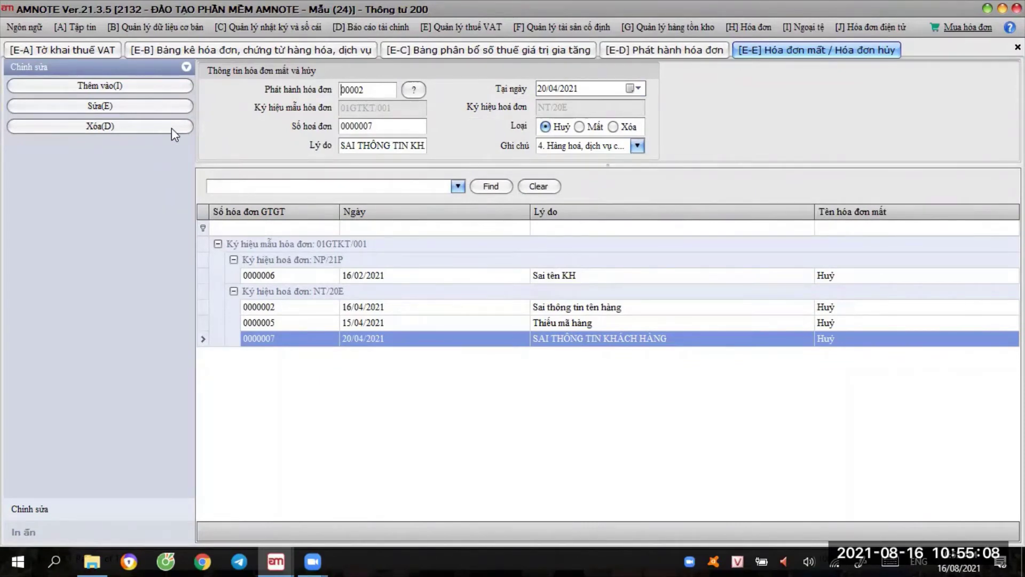
Open Báo cáo tình hình sử dụng hóa đơn and search the period from 01/01/2021 to 31/03/2021.
{"action": "left_click", "coordinate": [438, 29]}
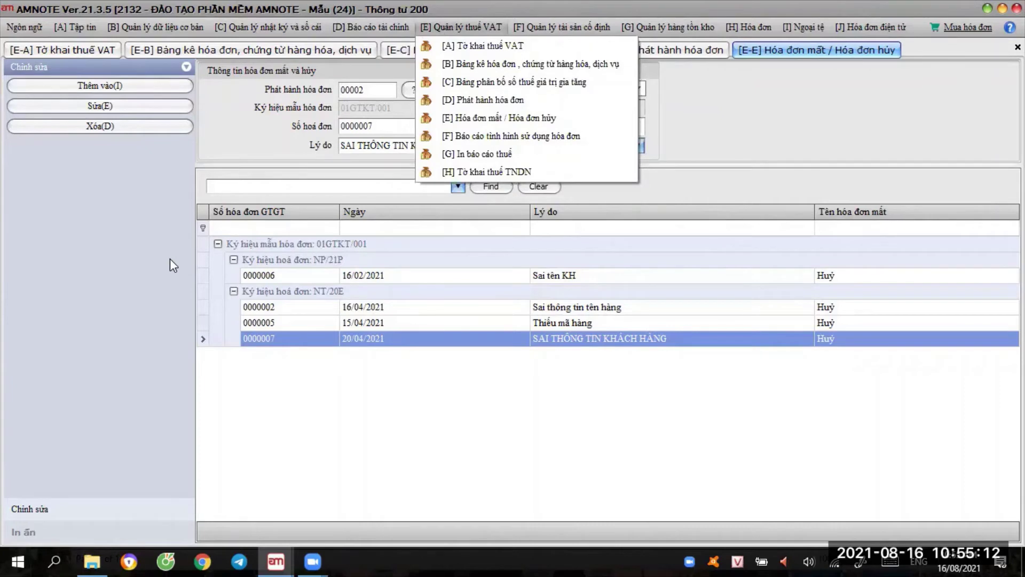
{"action": "left_click", "coordinate": [550, 137]}
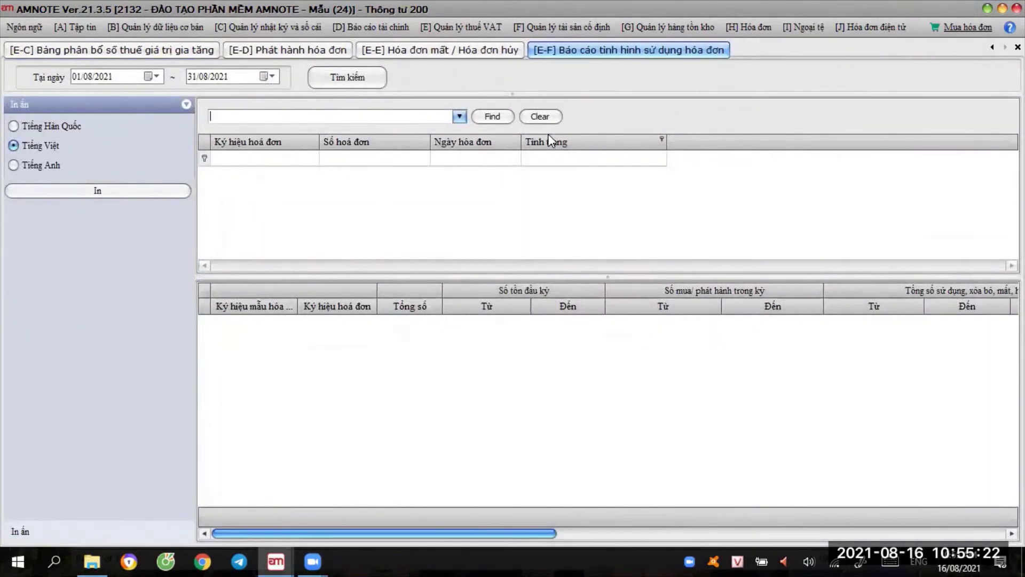
{"action": "left_click", "coordinate": [91, 75]}
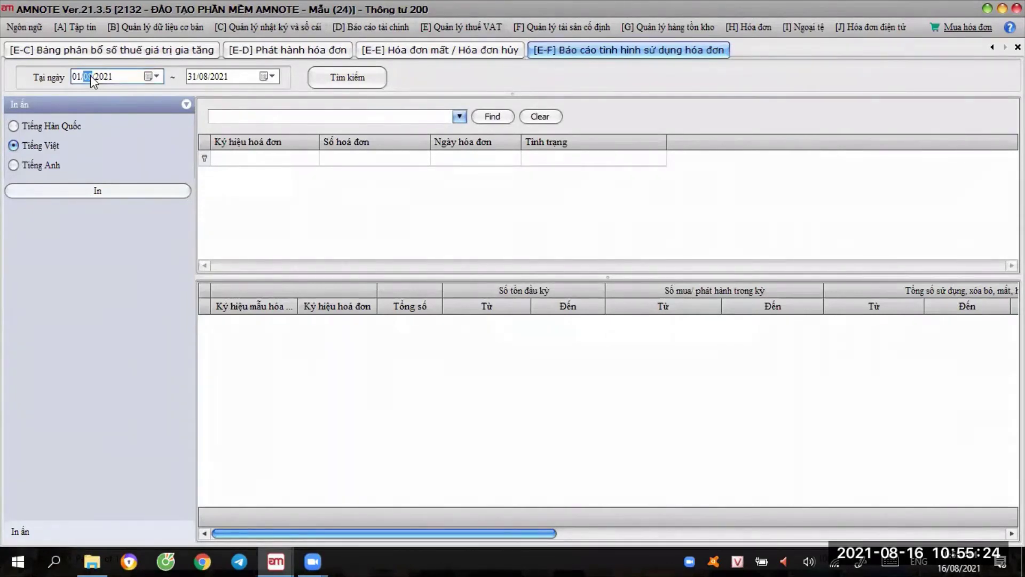
{"action": "type", "text": "01"}
{"action": "left_click", "coordinate": [203, 80]}
{"action": "type", "text": "03"}
{"action": "left_click", "coordinate": [353, 79]}
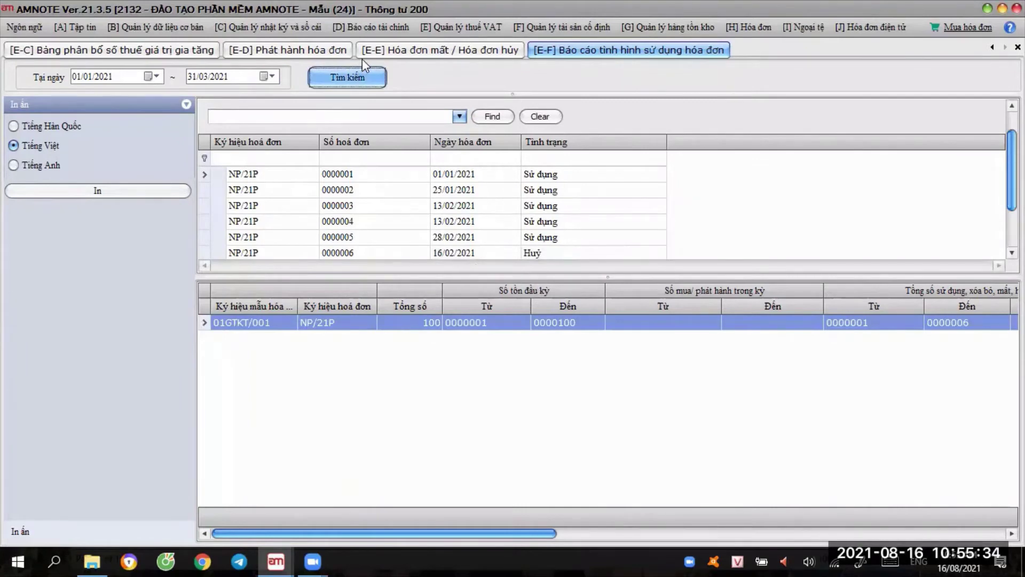
Preview the invoice usage report in Vietnamese, export it to the Desktop as an XLSX file named E_F, and close the preview.
{"action": "left_click", "coordinate": [160, 191]}
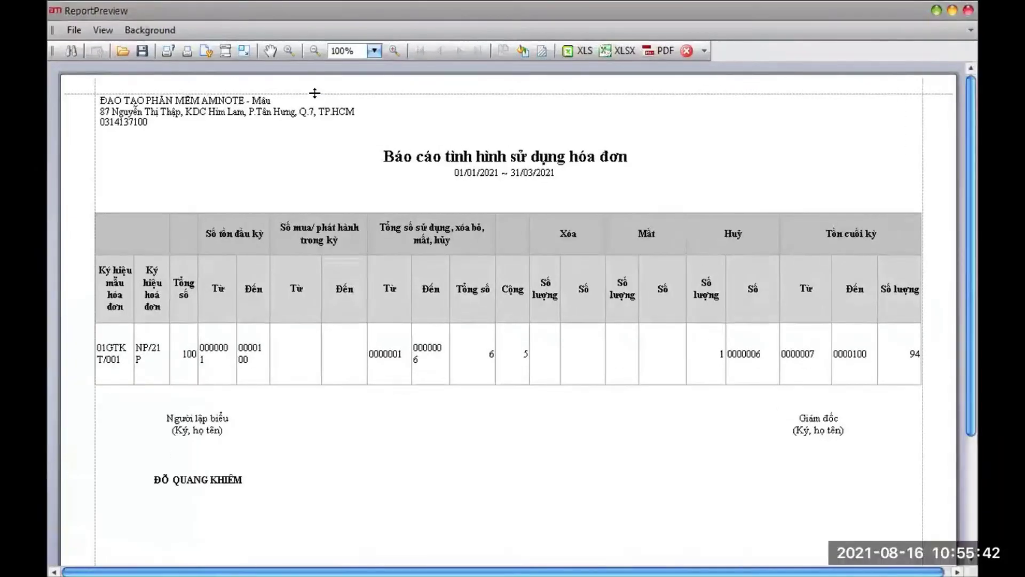
{"action": "left_click", "coordinate": [166, 50]}
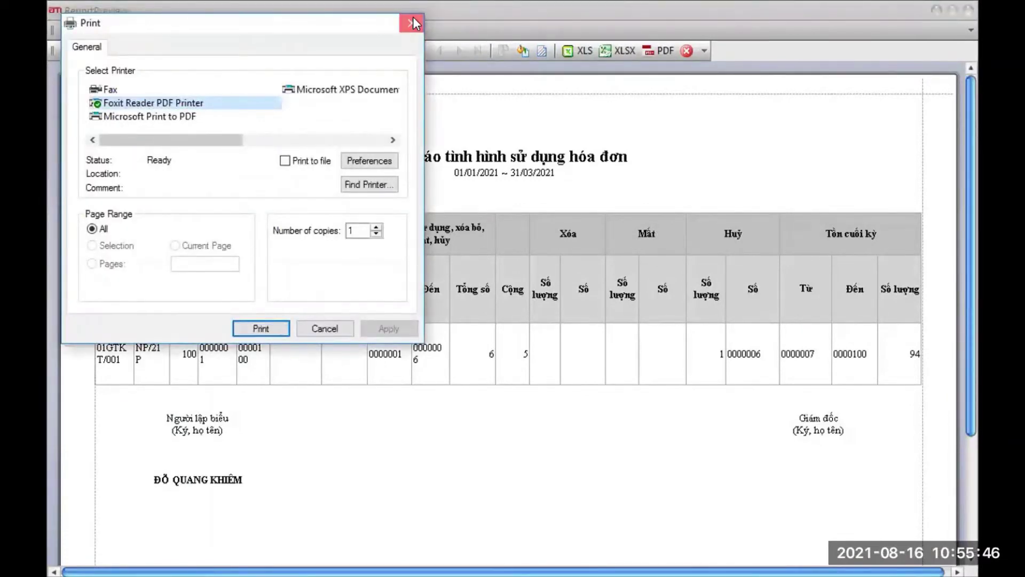
{"action": "left_click", "coordinate": [412, 17]}
{"action": "type", "text": "E_F"}
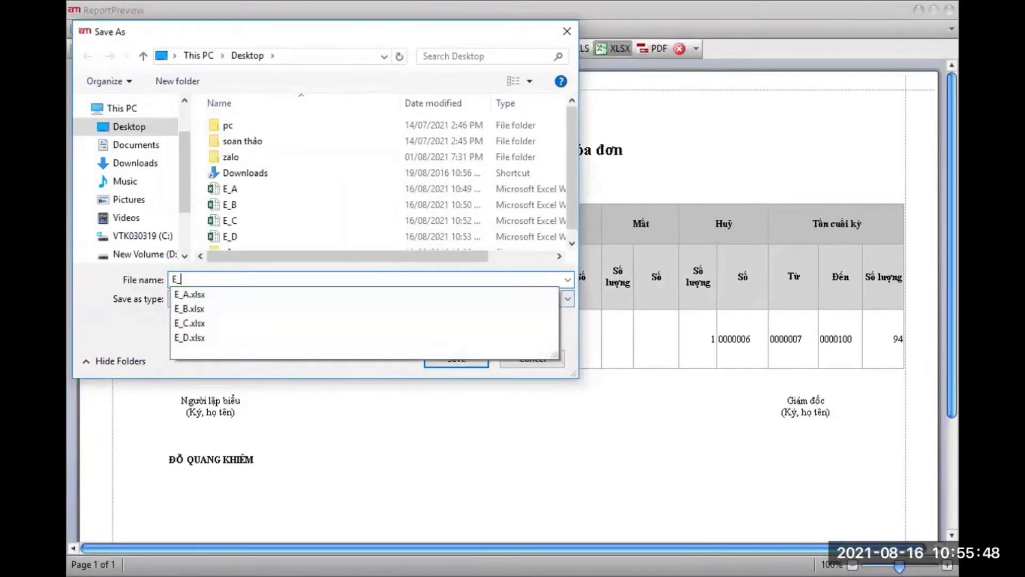
{"action": "left_click", "coordinate": [470, 360]}
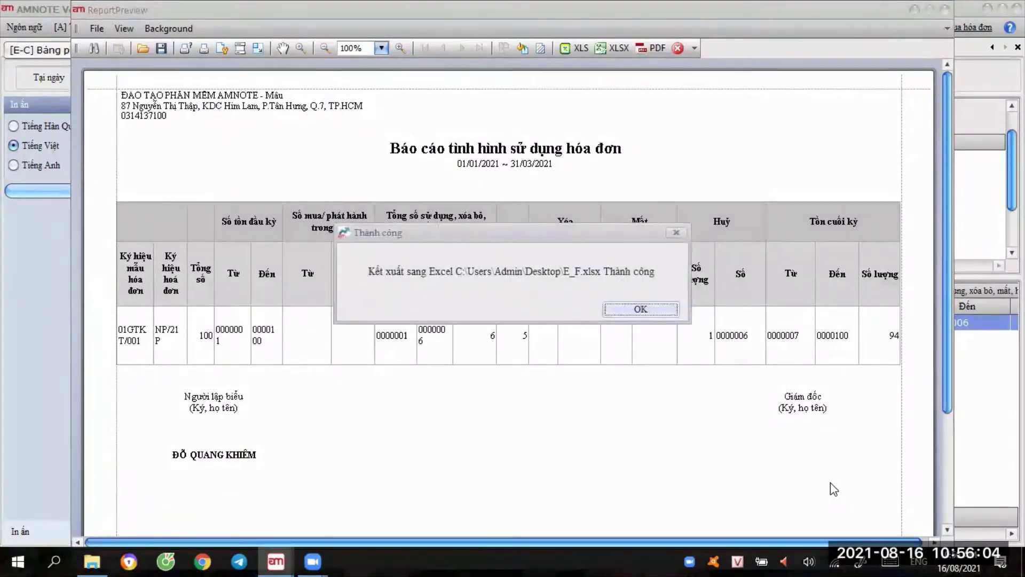
{"action": "left_click", "coordinate": [667, 313]}
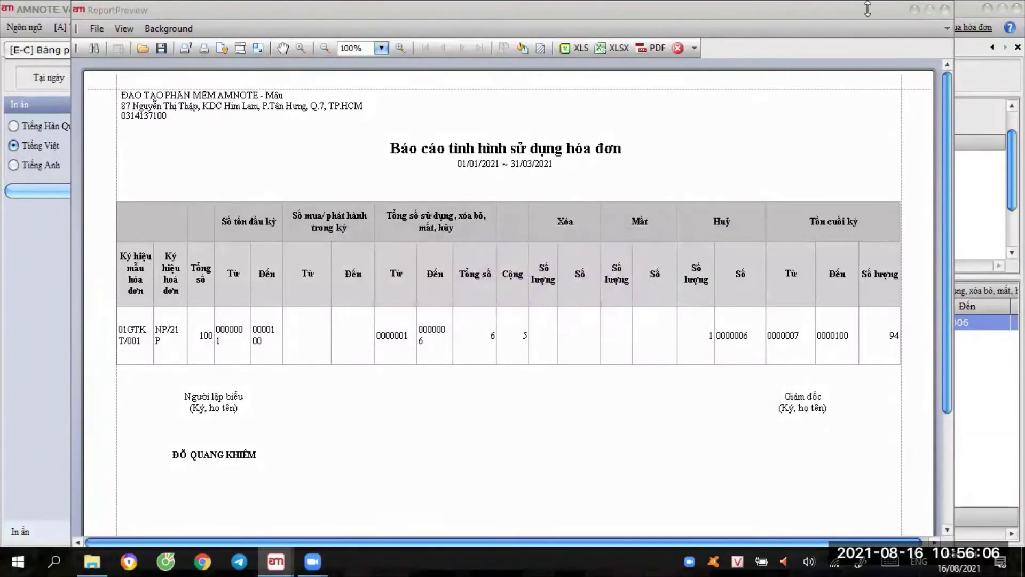
{"action": "left_click", "coordinate": [943, 11]}
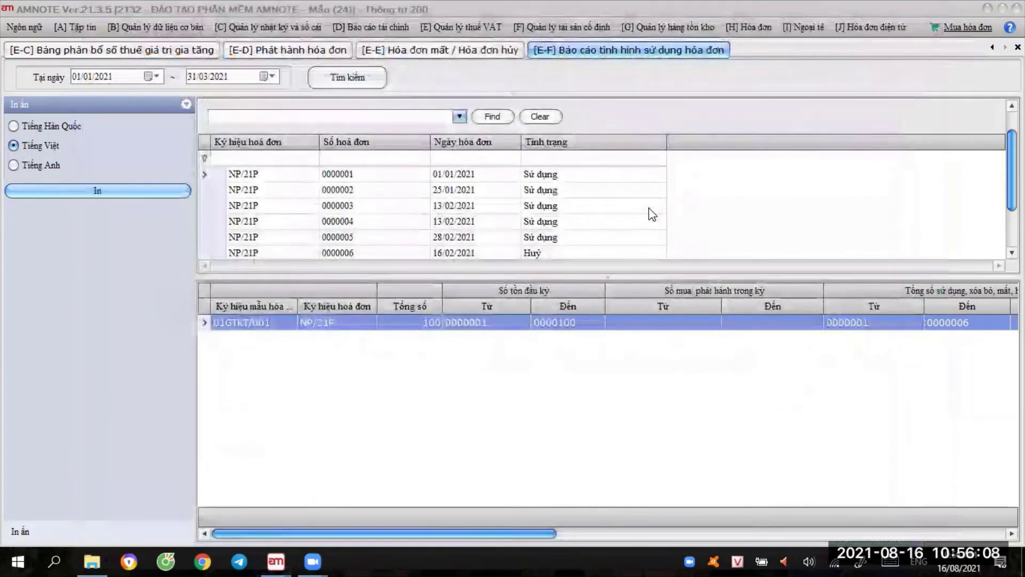
Open In báo cáo thuế and set the reporting period from 01/01/2021 to 31/03/2021.
{"action": "left_click", "coordinate": [458, 26]}
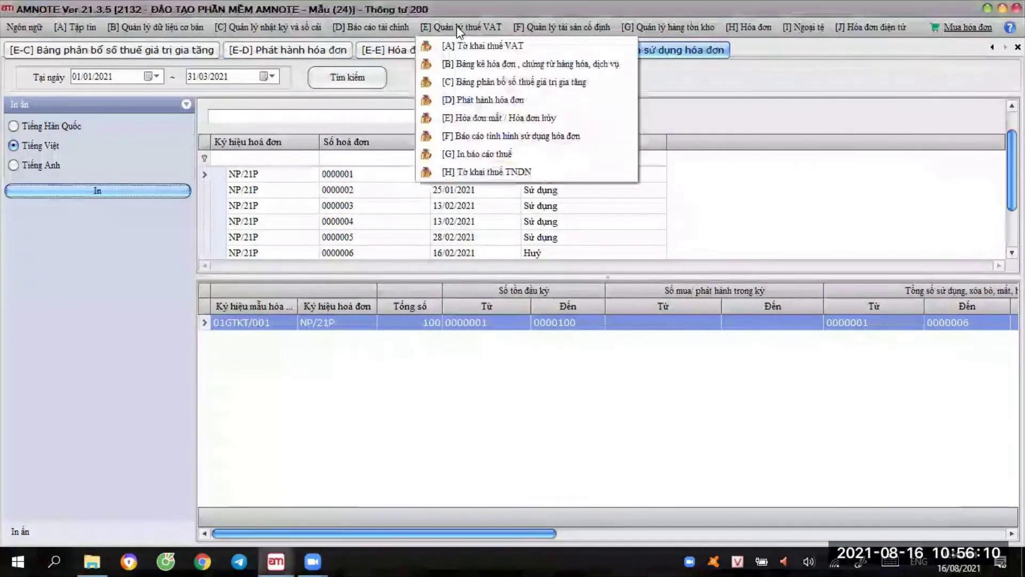
{"action": "left_click", "coordinate": [472, 155]}
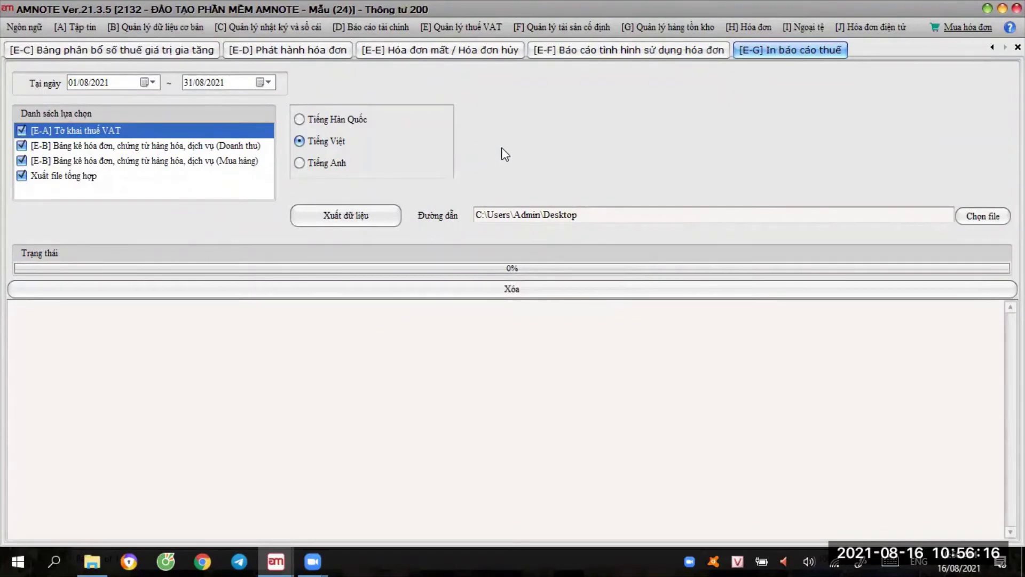
{"action": "left_click", "coordinate": [84, 81]}
{"action": "type", "text": "01"}
{"action": "left_click", "coordinate": [198, 82]}
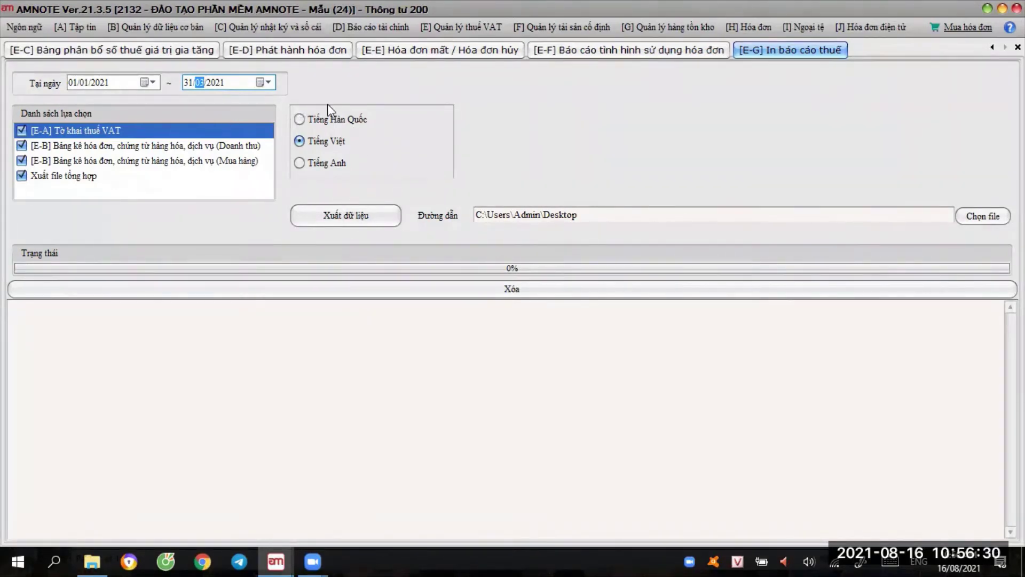
Choose the Desktop as the destination folder and export all selected tax reports in Vietnamese.
{"action": "left_click", "coordinate": [964, 216]}
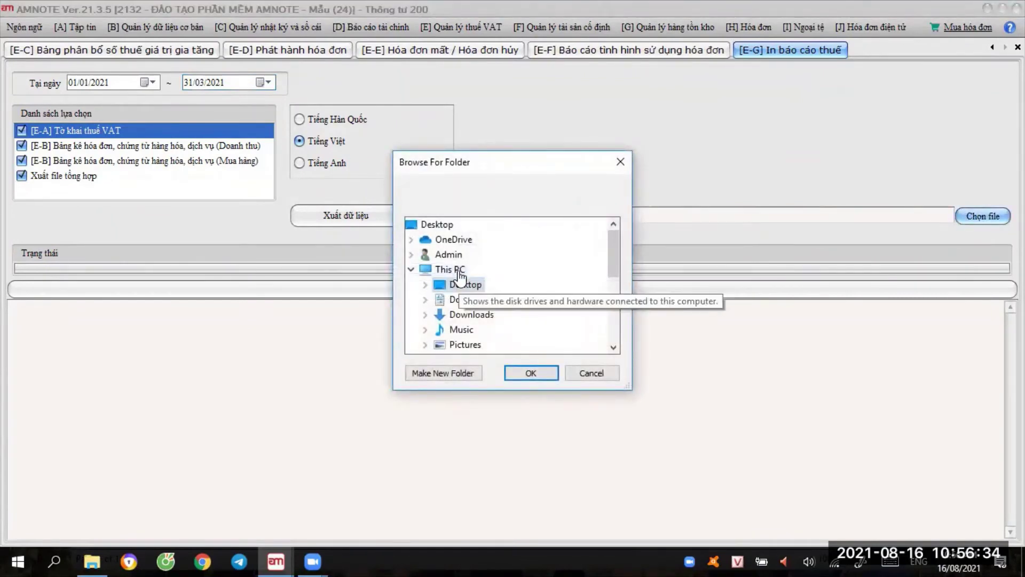
{"action": "double_click", "coordinate": [464, 284]}
{"action": "left_click", "coordinate": [530, 373]}
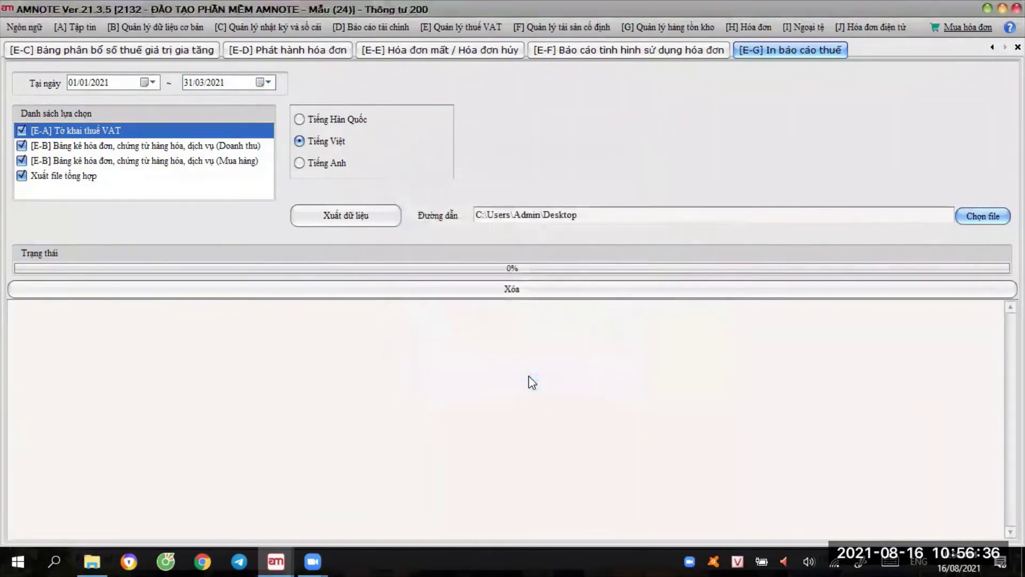
{"action": "left_click", "coordinate": [367, 216]}
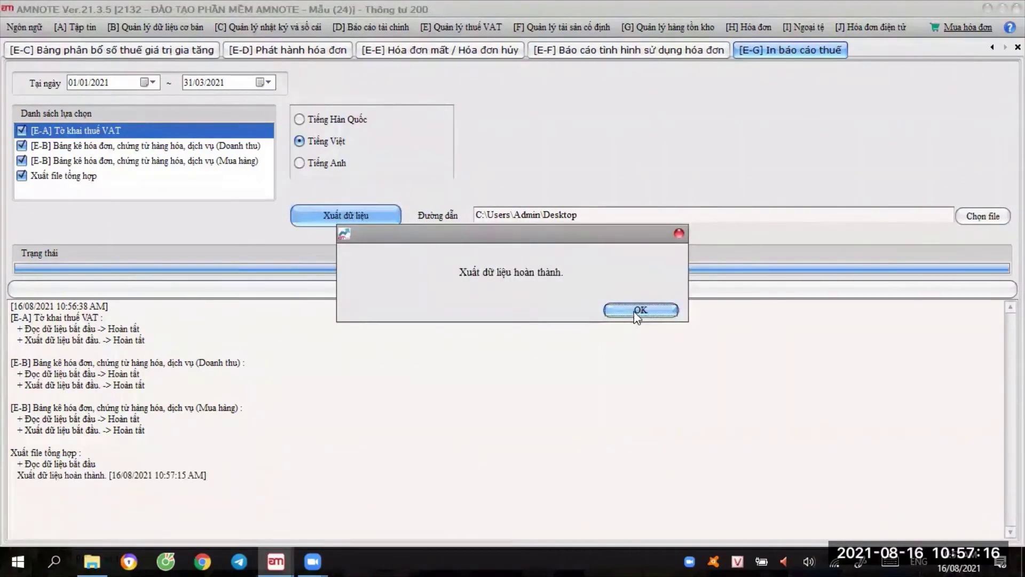
{"action": "left_click", "coordinate": [639, 311]}
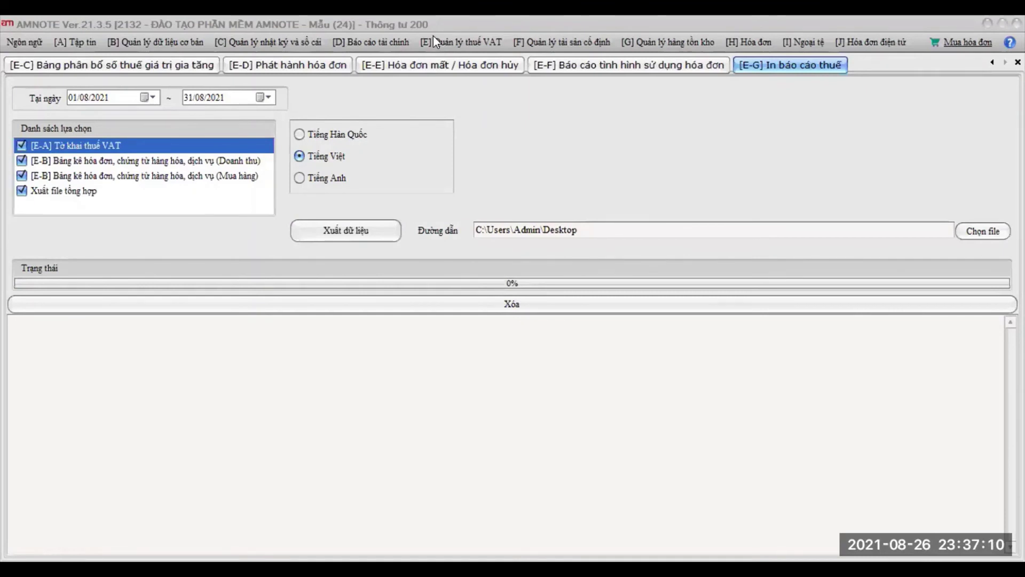
Open Tờ khai thuế TNDN, search the period 01/01/2021 to 31/12/2021 and view the 03-1A/TNDN appendix.
{"action": "left_click", "coordinate": [433, 35]}
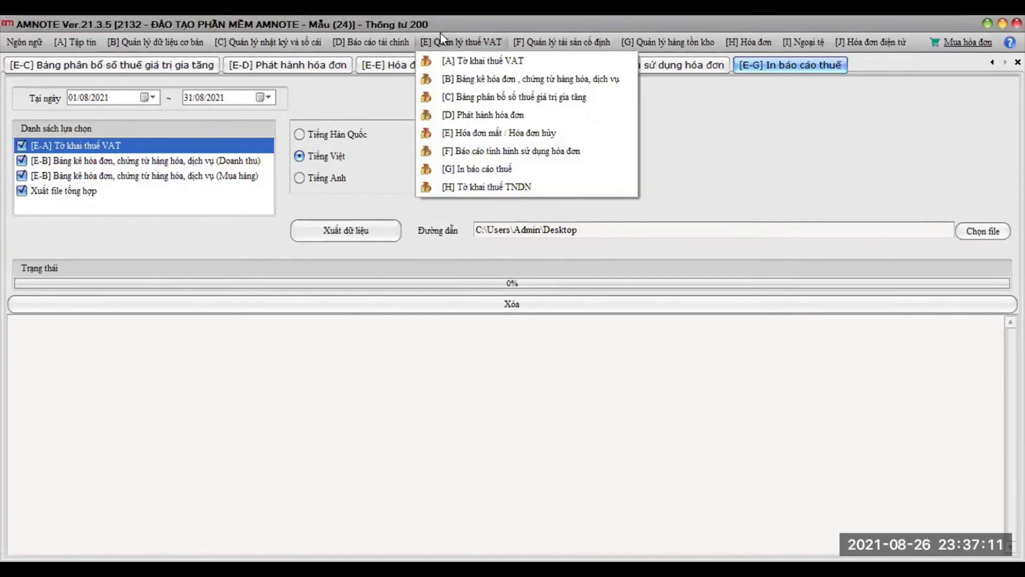
{"action": "left_click", "coordinate": [475, 185]}
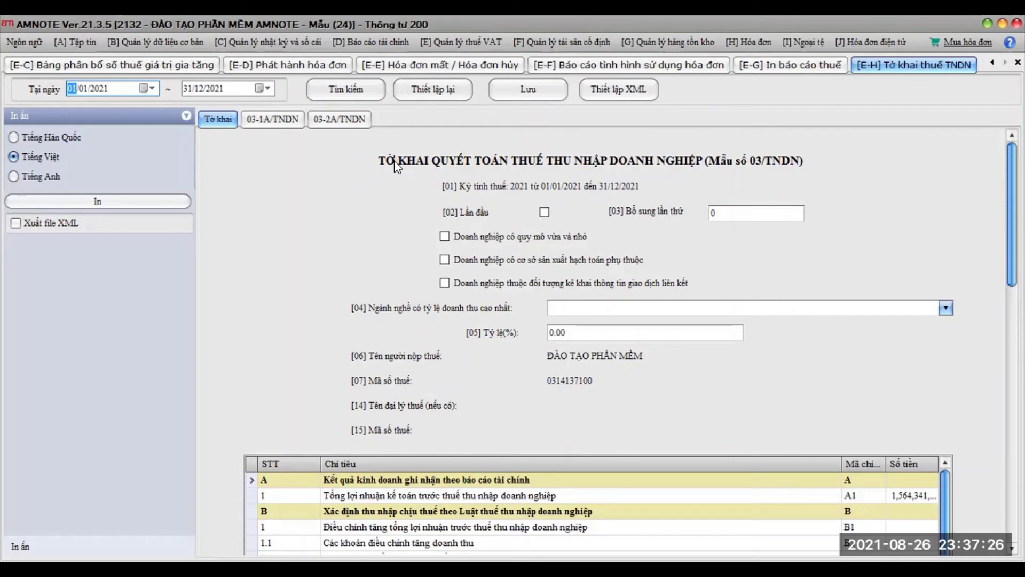
{"action": "left_click", "coordinate": [84, 88]}
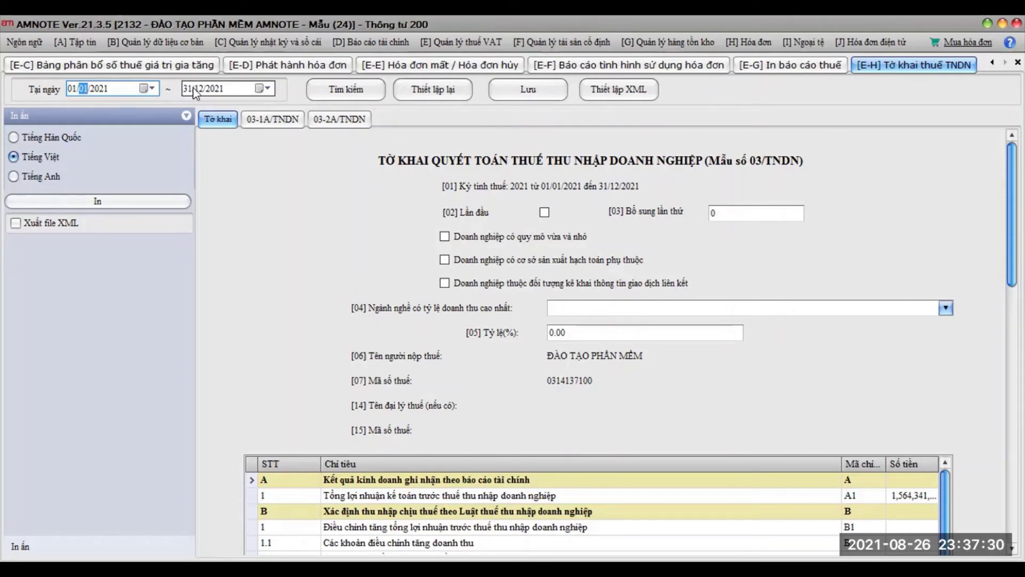
{"action": "left_click", "coordinate": [346, 90]}
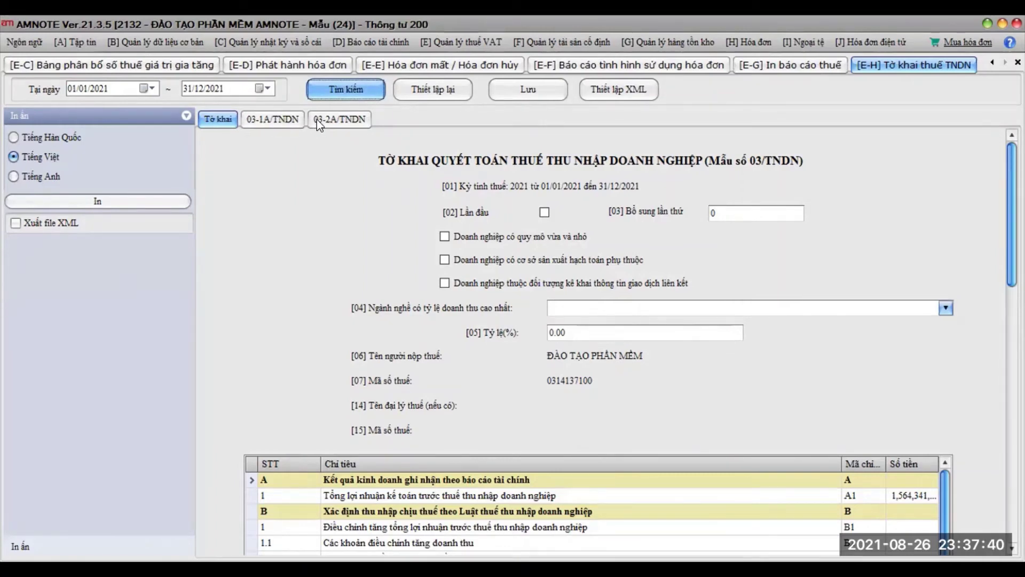
{"action": "left_click", "coordinate": [249, 120]}
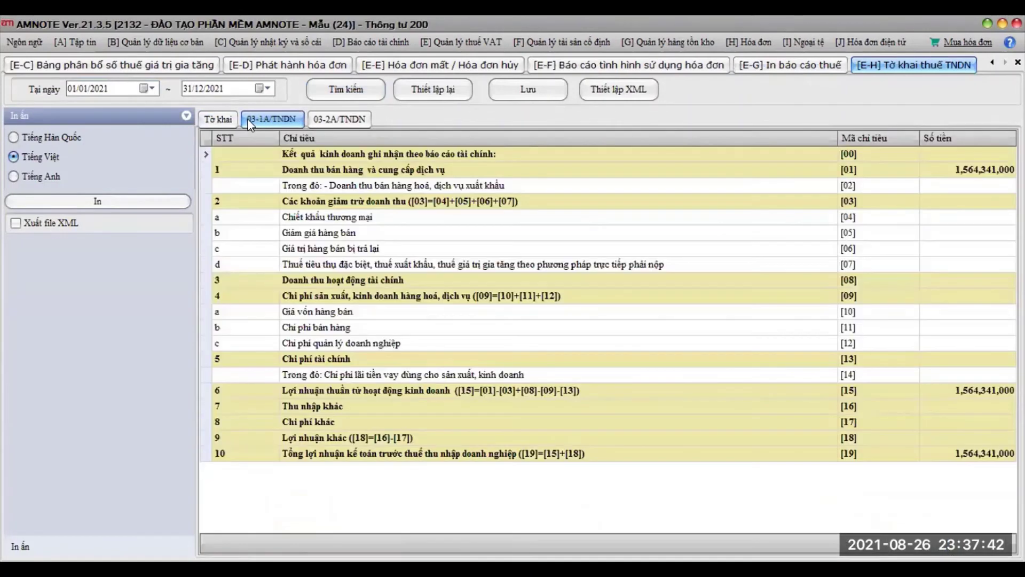
Check the amounts of indicators [01], [15] and [19] in the 03-1A/TNDN appendix.
{"action": "left_click", "coordinate": [968, 170]}
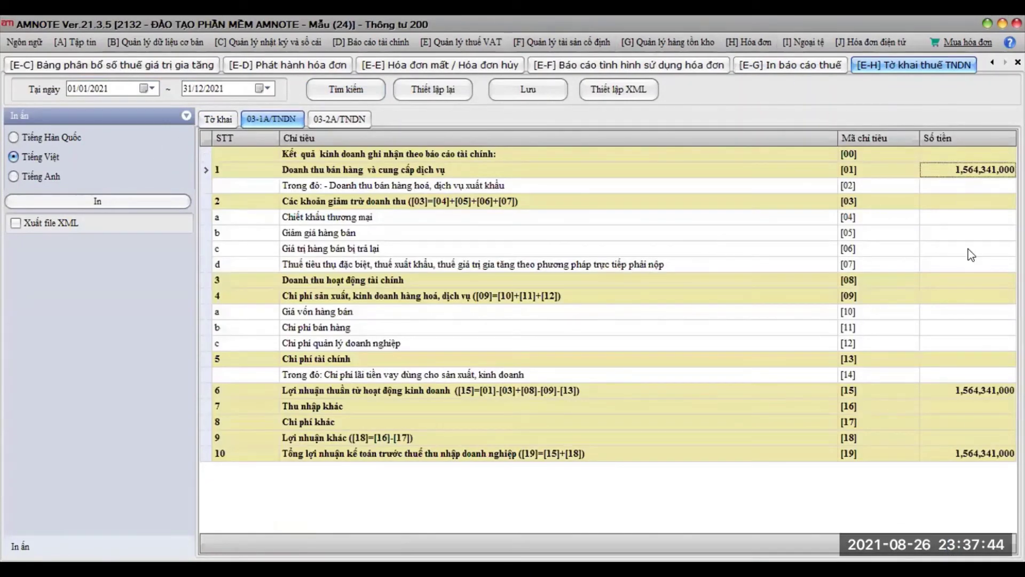
{"action": "left_click", "coordinate": [968, 391]}
{"action": "left_click", "coordinate": [982, 453]}
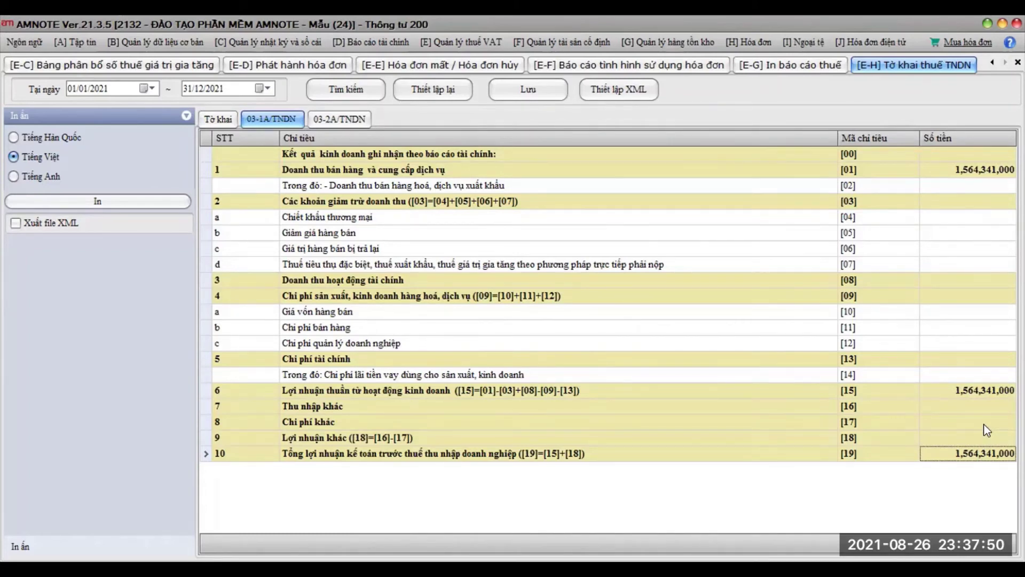
Open the amounts of revenue deduction indicators [04], [05], [06] and [07] one after another for editing.
{"action": "left_click", "coordinate": [986, 216]}
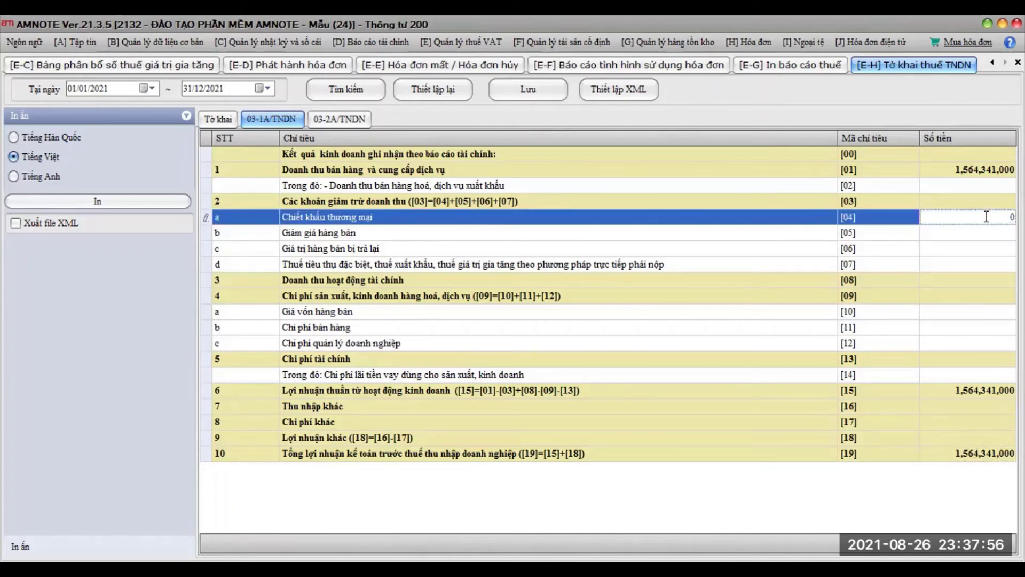
{"action": "left_click", "coordinate": [988, 235]}
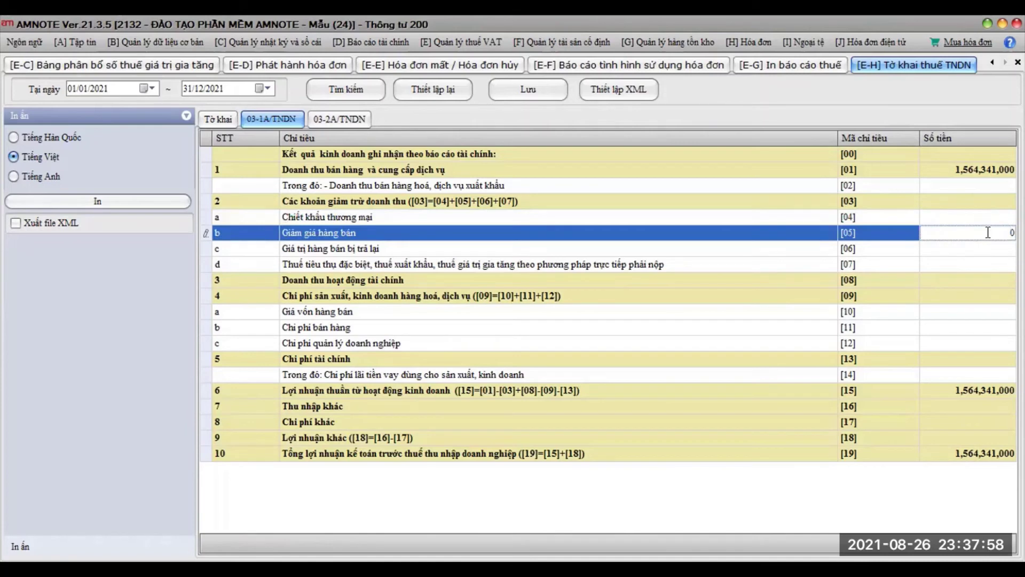
{"action": "left_click", "coordinate": [988, 248]}
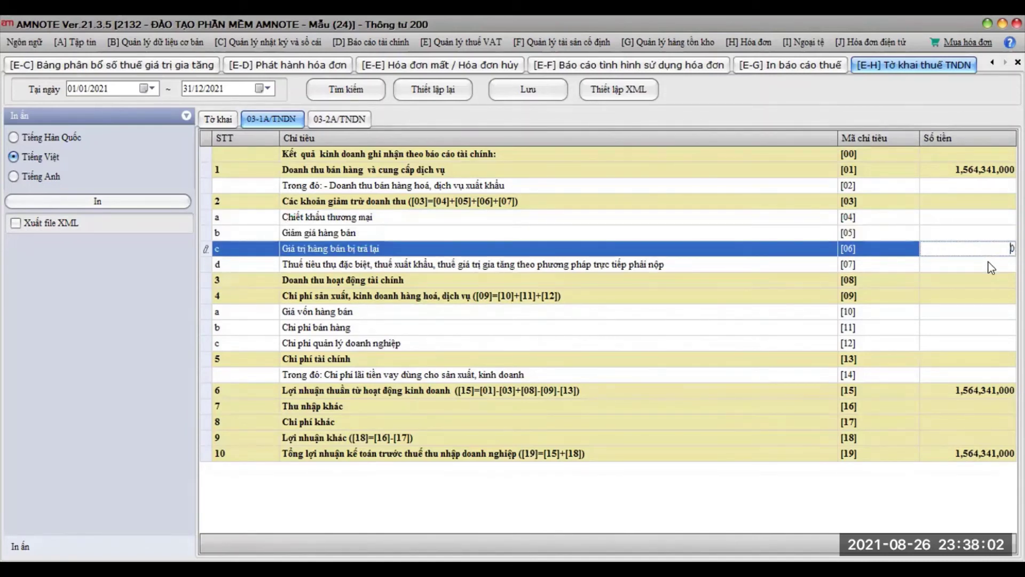
{"action": "left_click", "coordinate": [988, 261]}
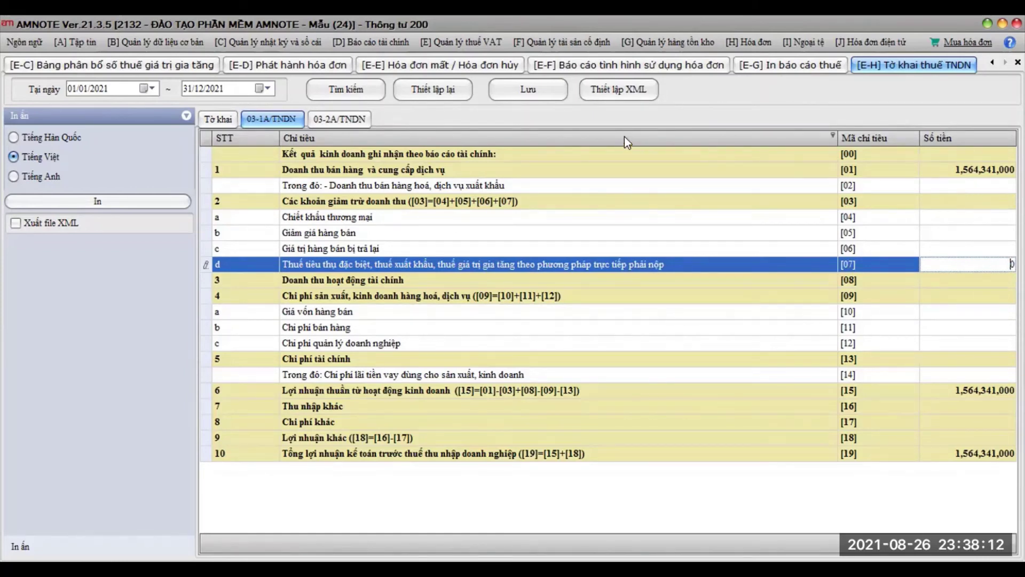
Save the 03-1A/TNDN appendix and view the 03-2A/TNDN appendix.
{"action": "left_click", "coordinate": [518, 90]}
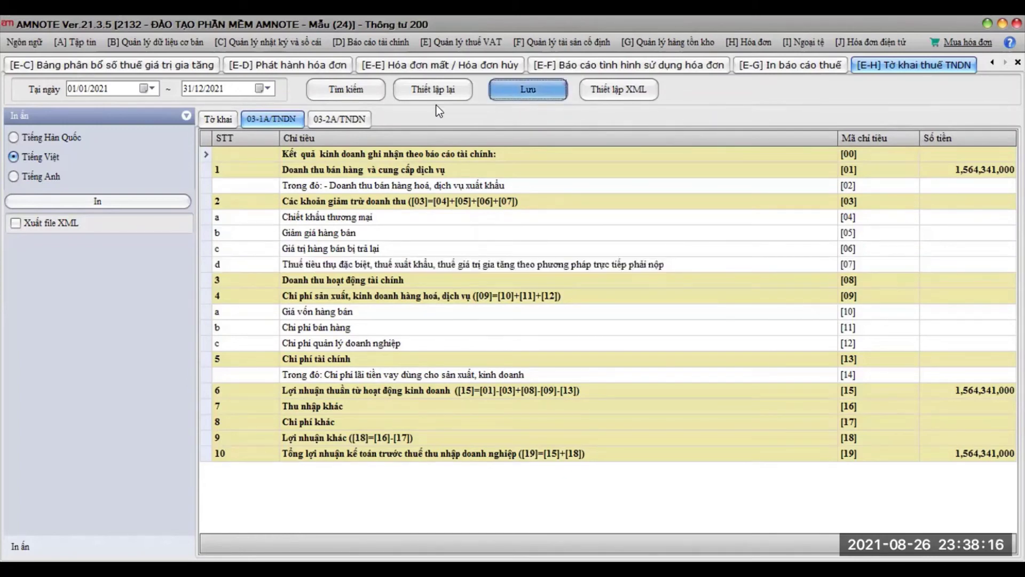
{"action": "left_click", "coordinate": [612, 322]}
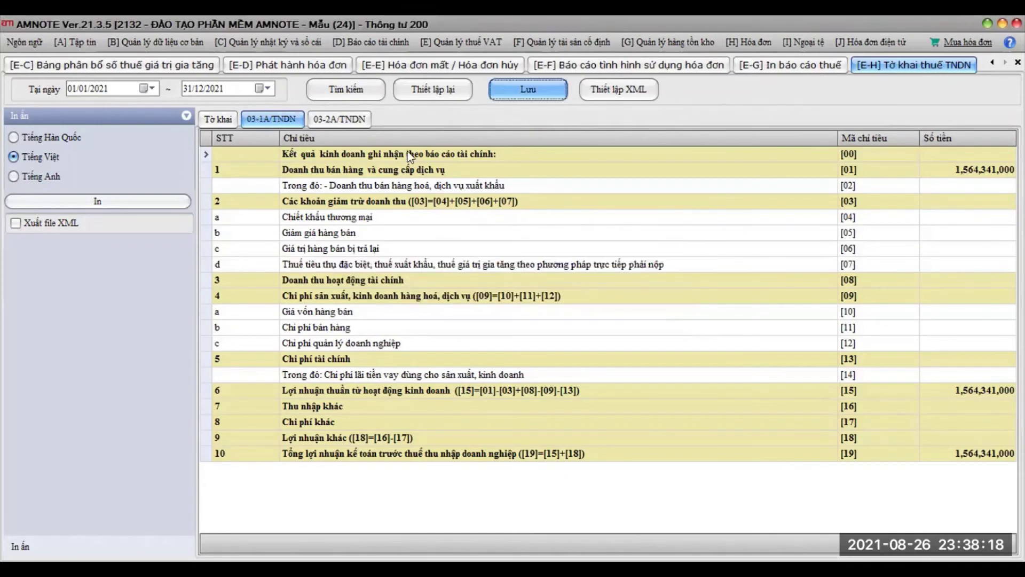
{"action": "left_click", "coordinate": [348, 120]}
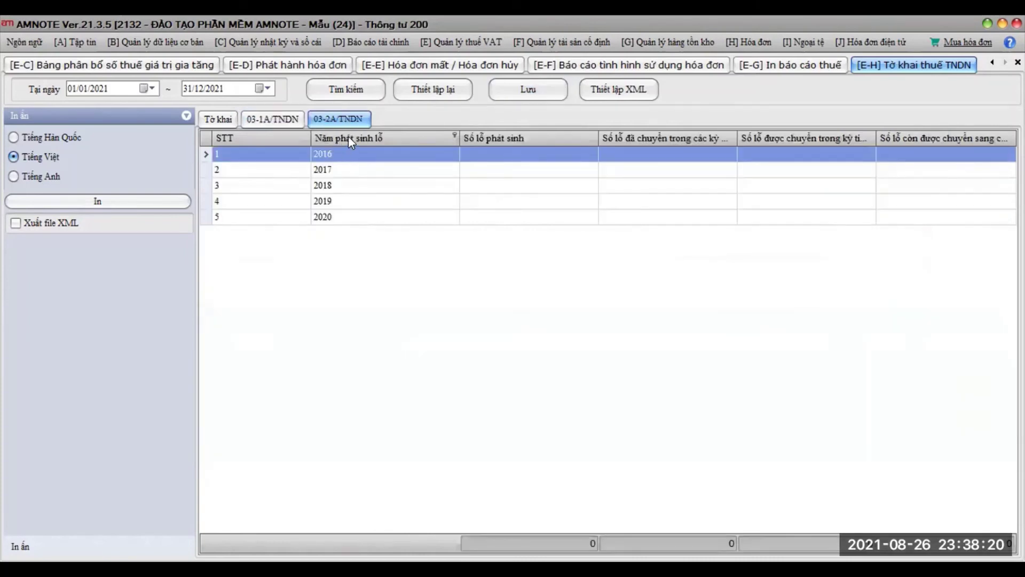